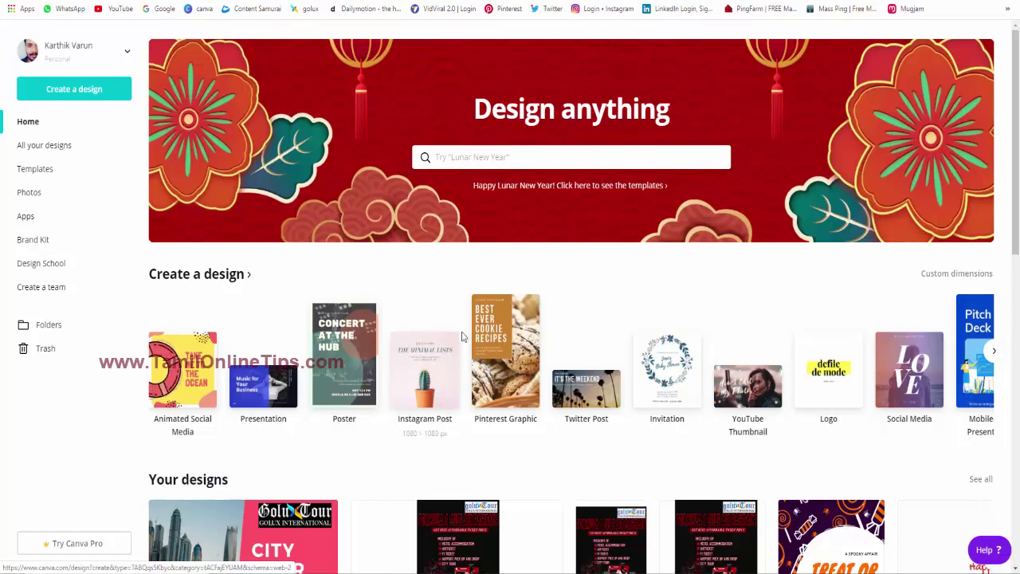
Create a new blank Instagram Post design and browse the Photos and Elements libraries
click(431, 376)
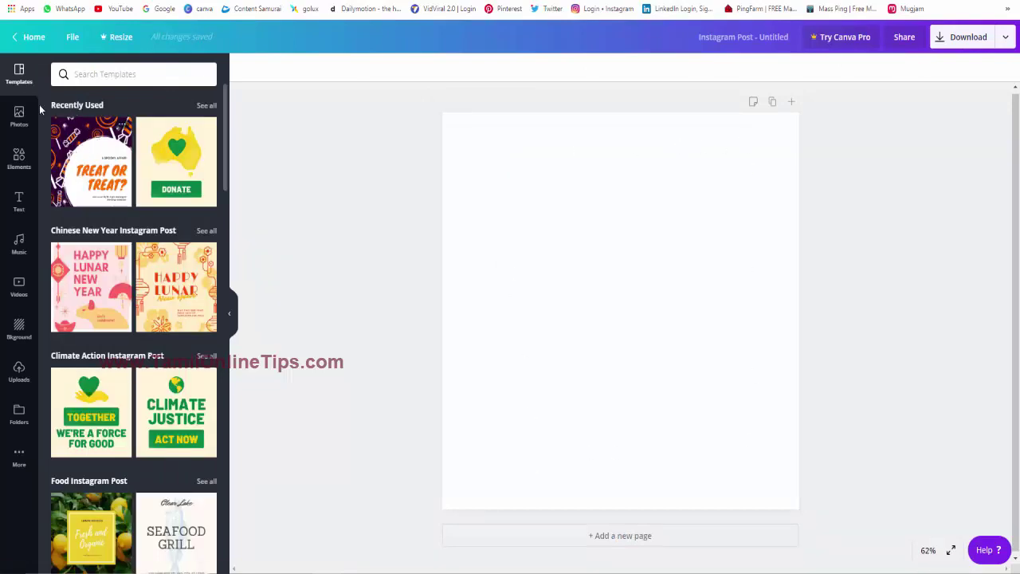
scroll(112, 293, down, 2)
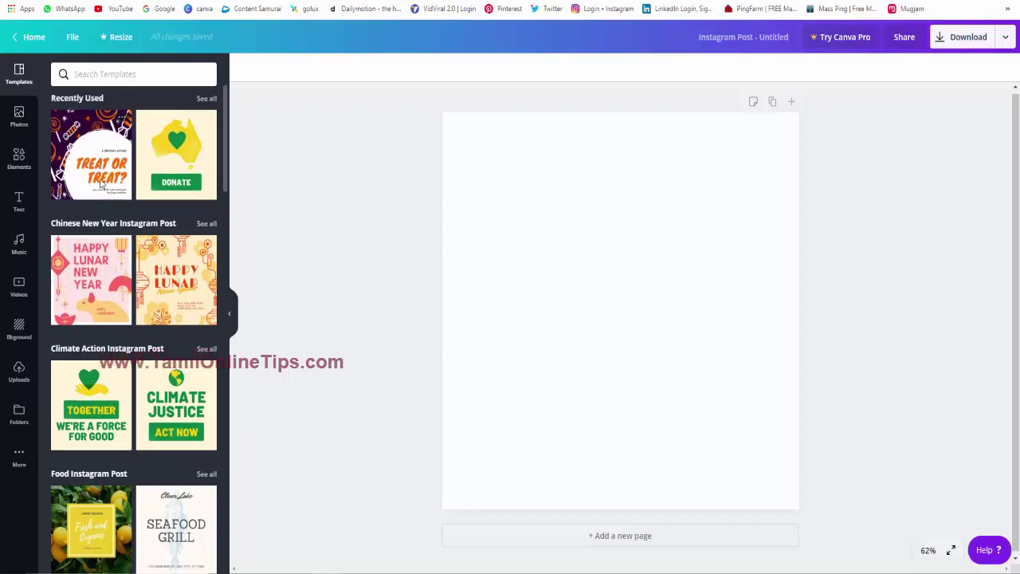
scroll(112, 294, down, 6)
scroll(112, 293, down, 5)
click(24, 121)
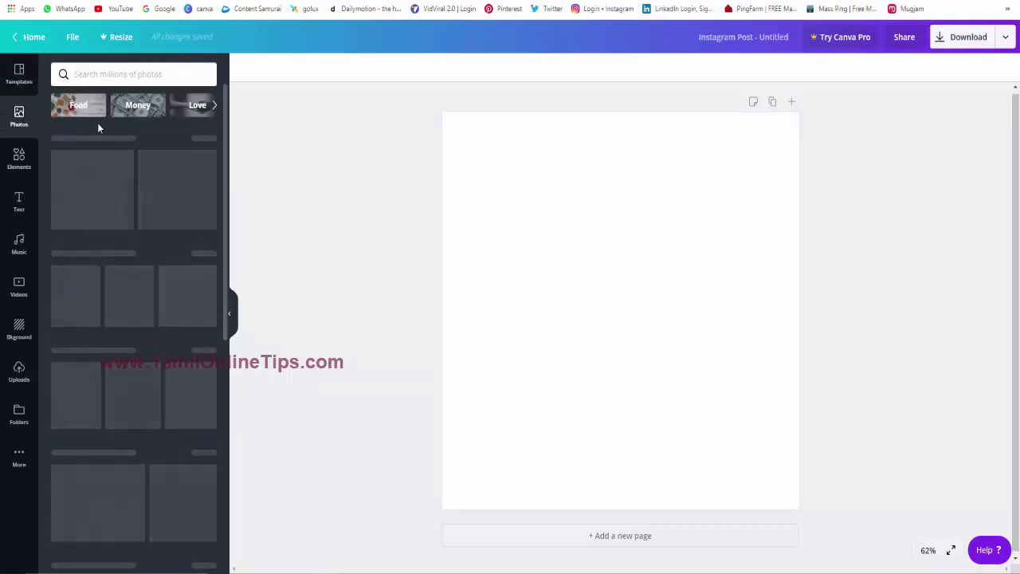
click(19, 157)
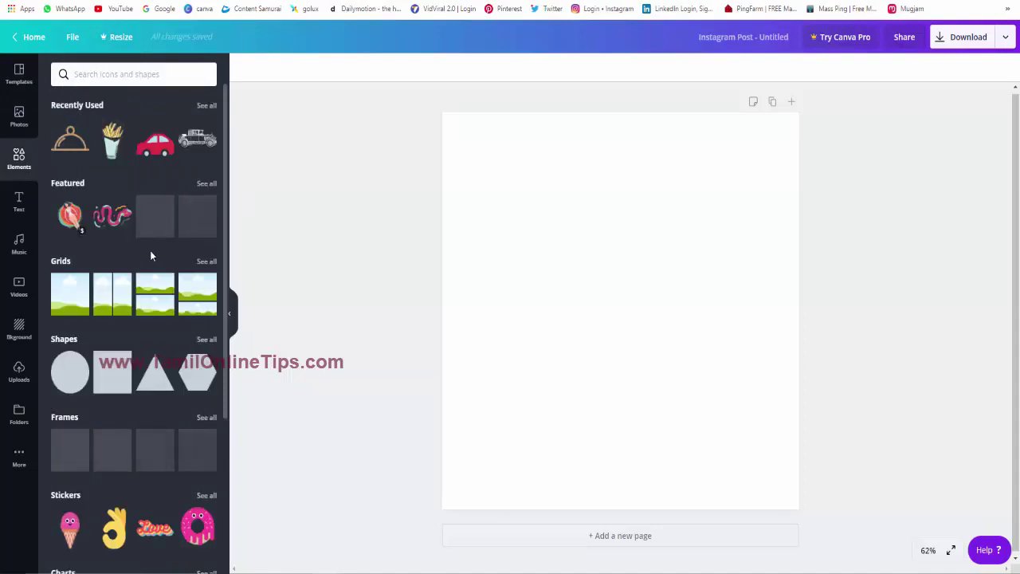
scroll(132, 323, down, 5)
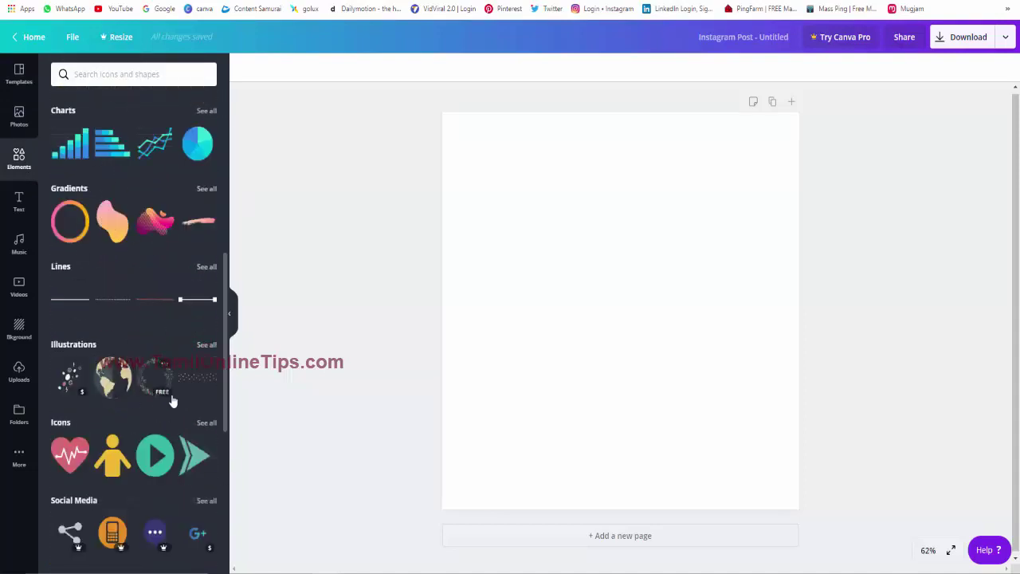
Search the elements for 'car', clear the search, and view the text options
click(93, 75)
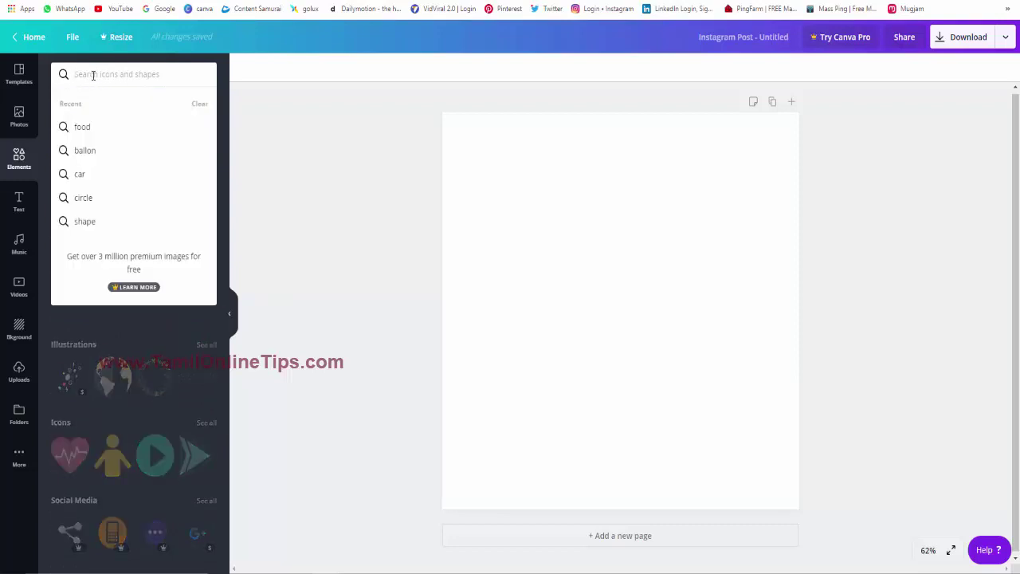
click(88, 174)
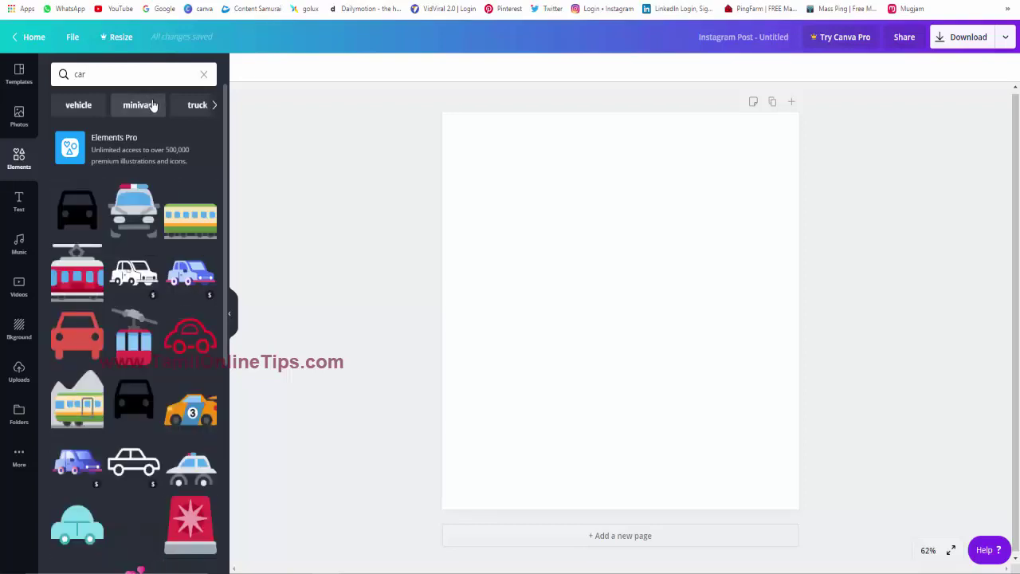
click(120, 74)
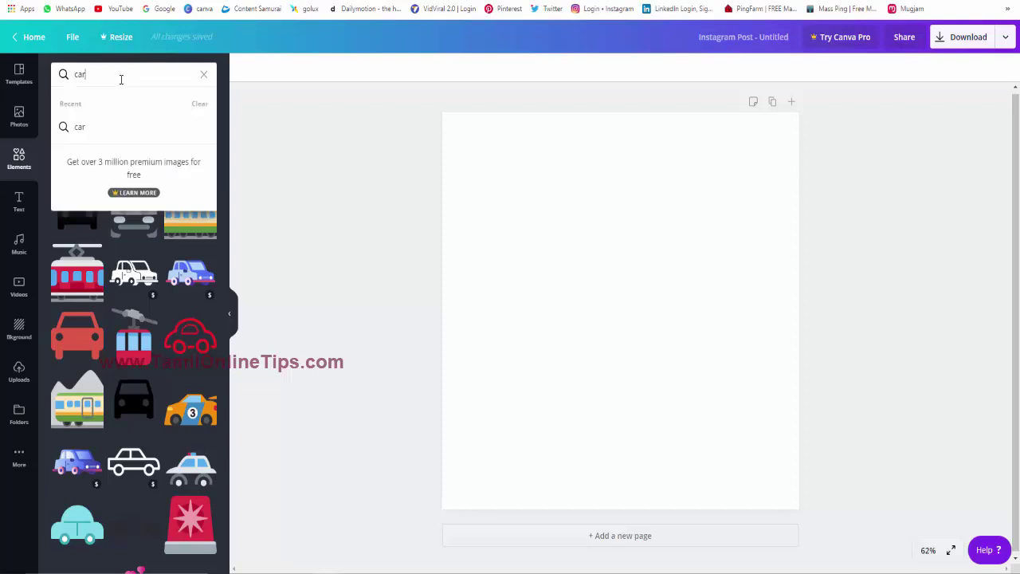
click(204, 74)
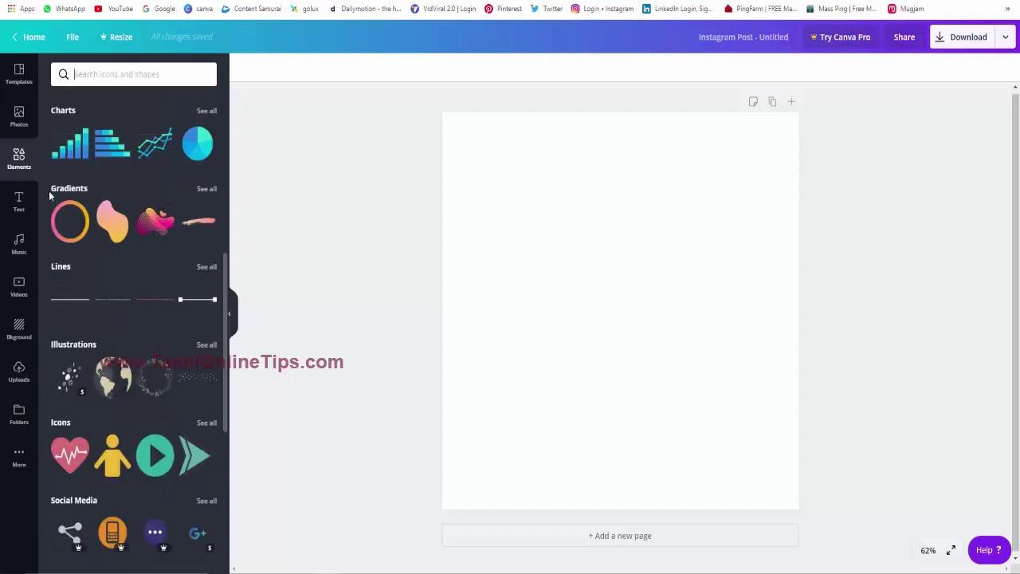
click(18, 201)
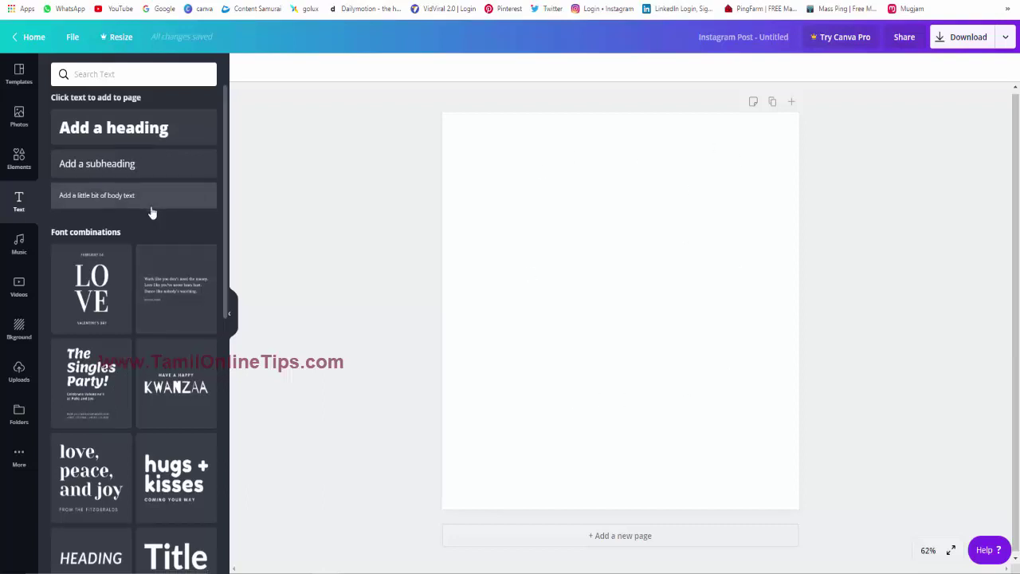
Browse Music and Videos, add the aerial bridge video, then delete it from the page
scroll(144, 255, down, 4)
scroll(127, 334, down, 3)
click(13, 243)
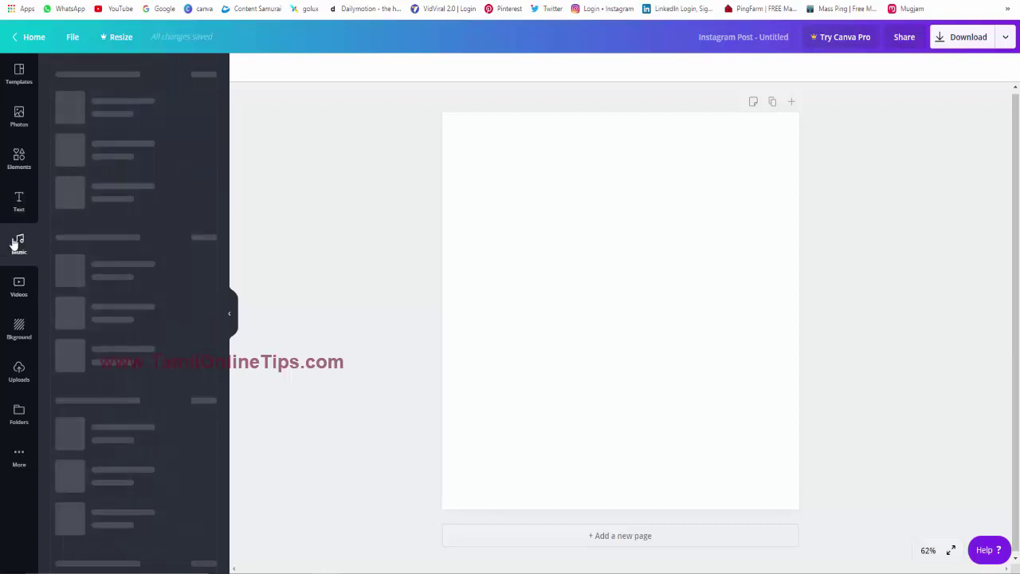
click(27, 296)
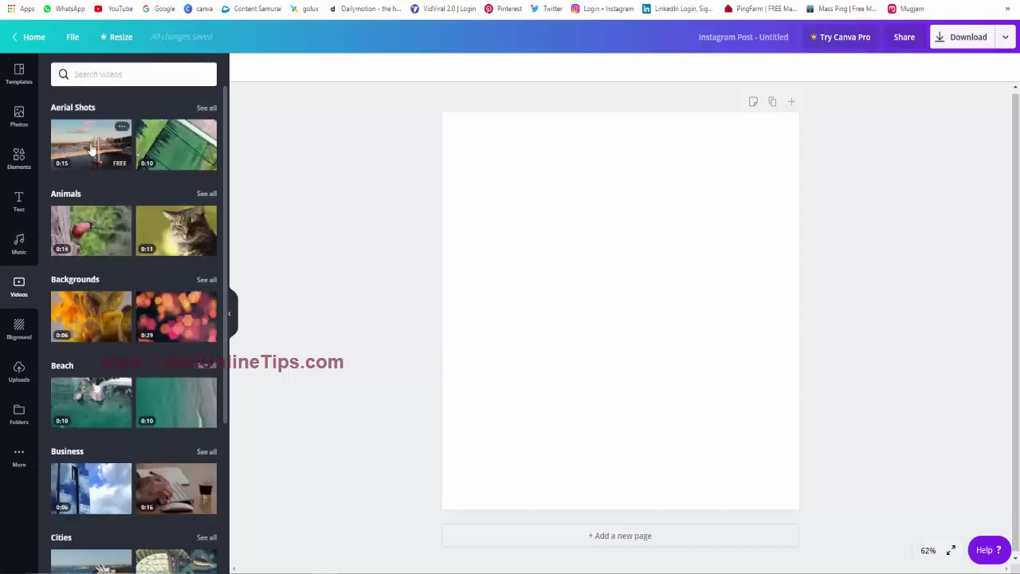
click(91, 149)
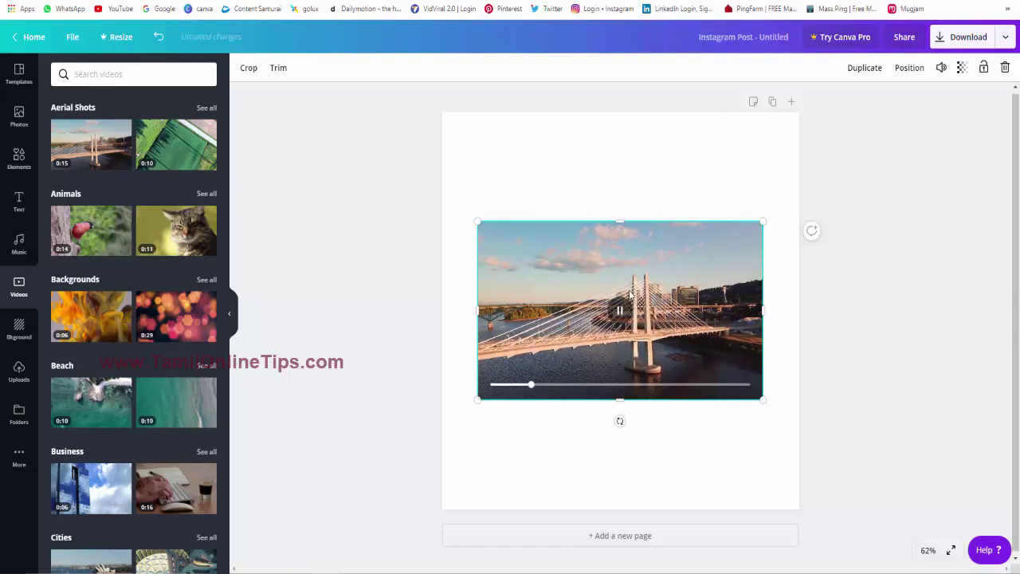
click(696, 274)
key(Delete)
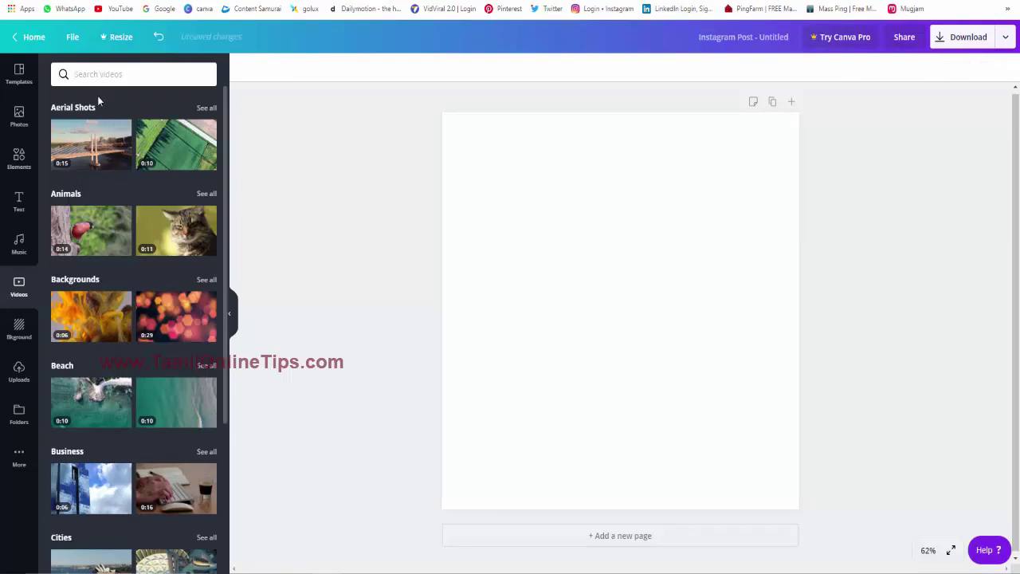
Search the video library for 'temple' and scroll through the results
click(19, 243)
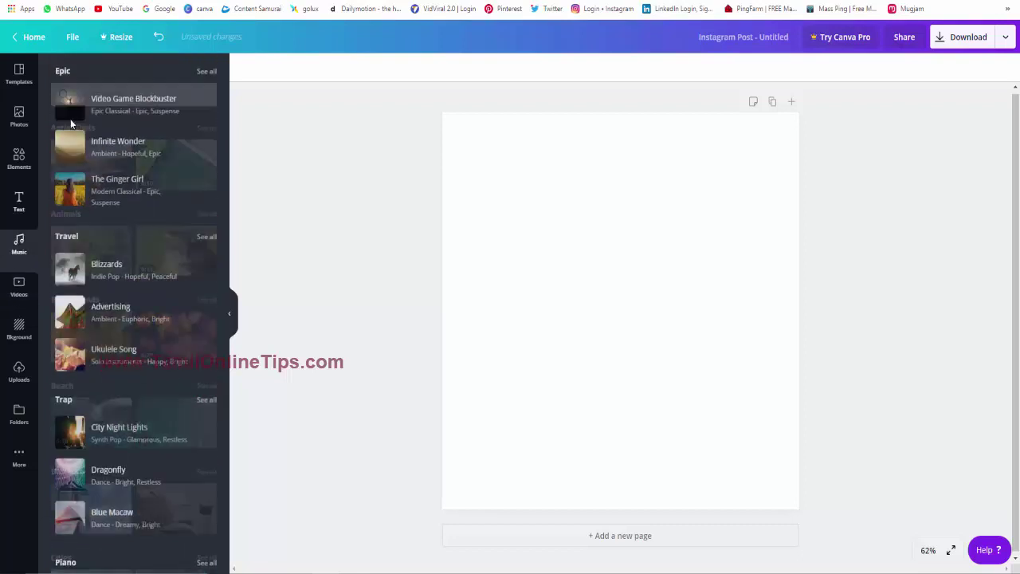
click(19, 286)
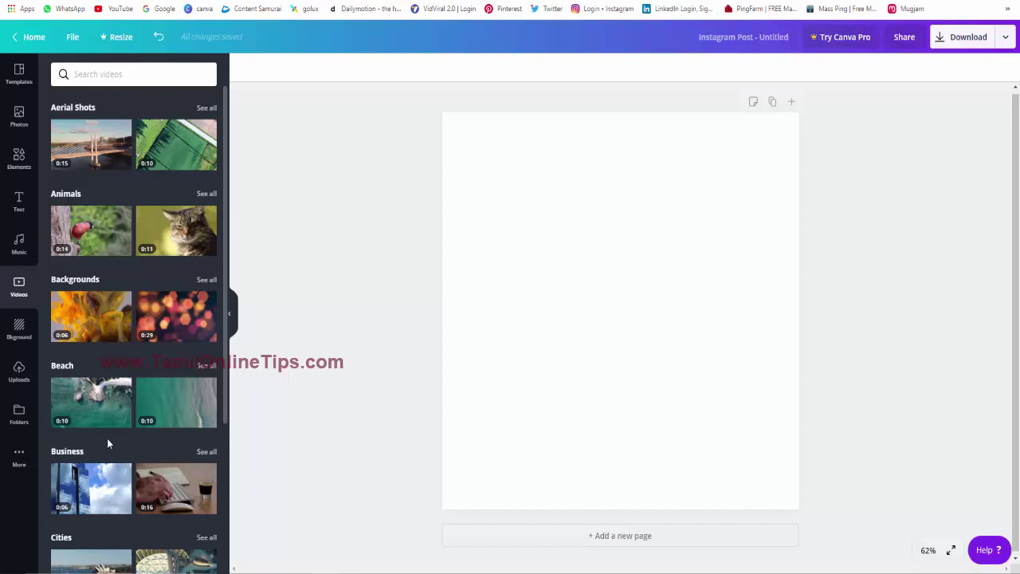
text(temple)
key(Return)
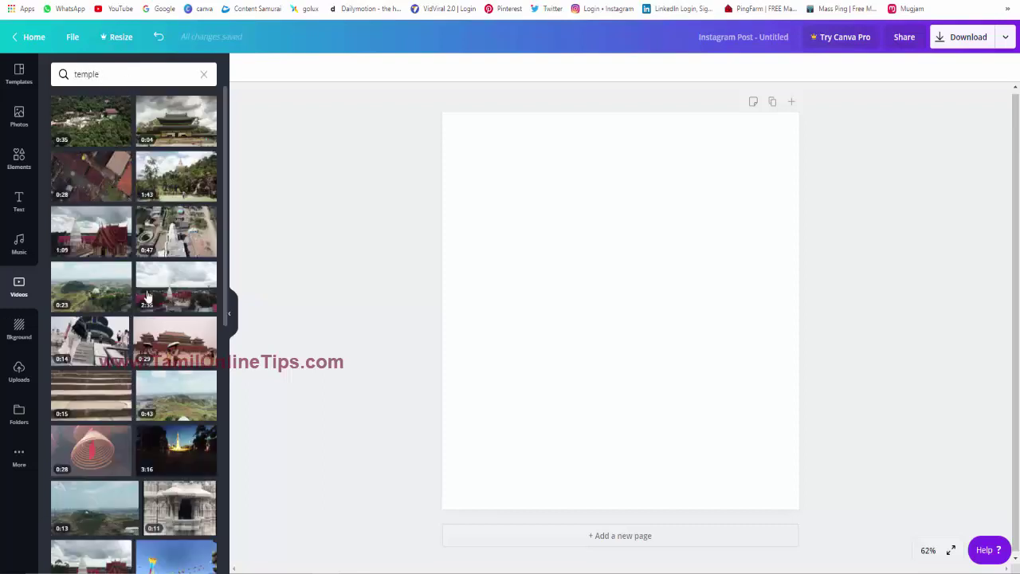
scroll(133, 272, down, 2)
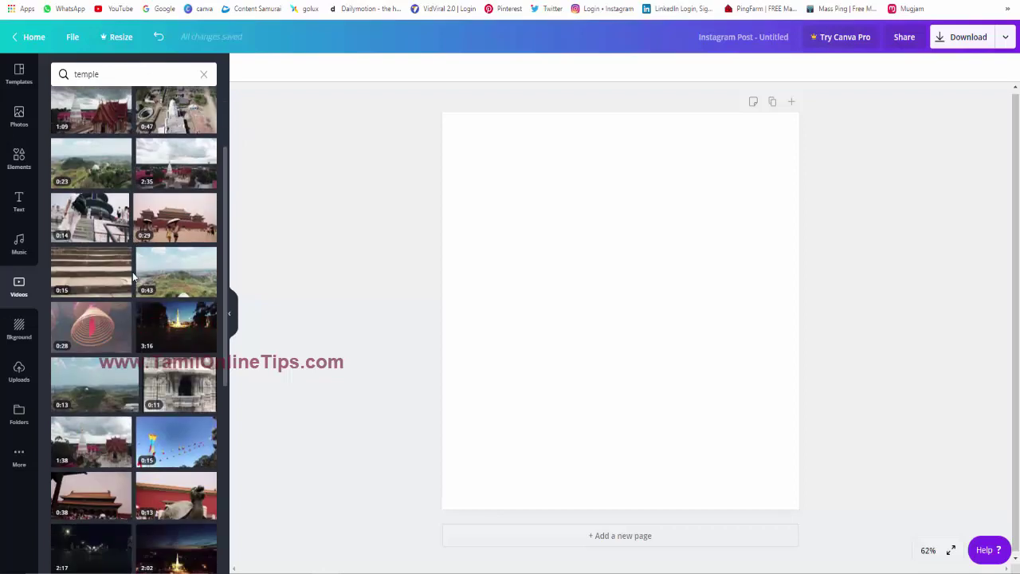
scroll(133, 276, down, 3)
scroll(140, 303, down, 3)
scroll(147, 335, down, 3)
scroll(161, 386, down, 3)
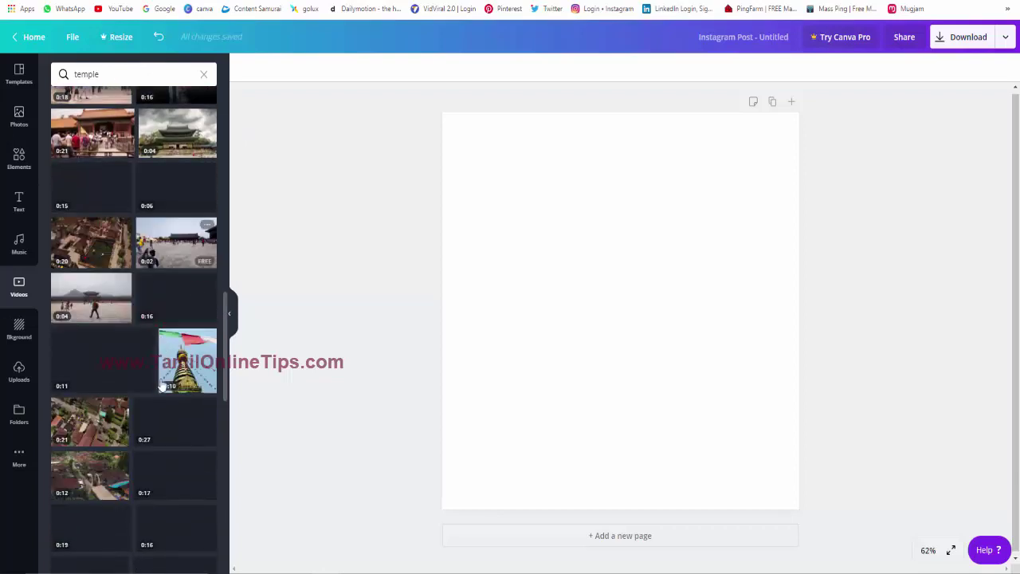
Clear the 'temple' search and view the background colours and patterns
drag(101, 74, 63, 75)
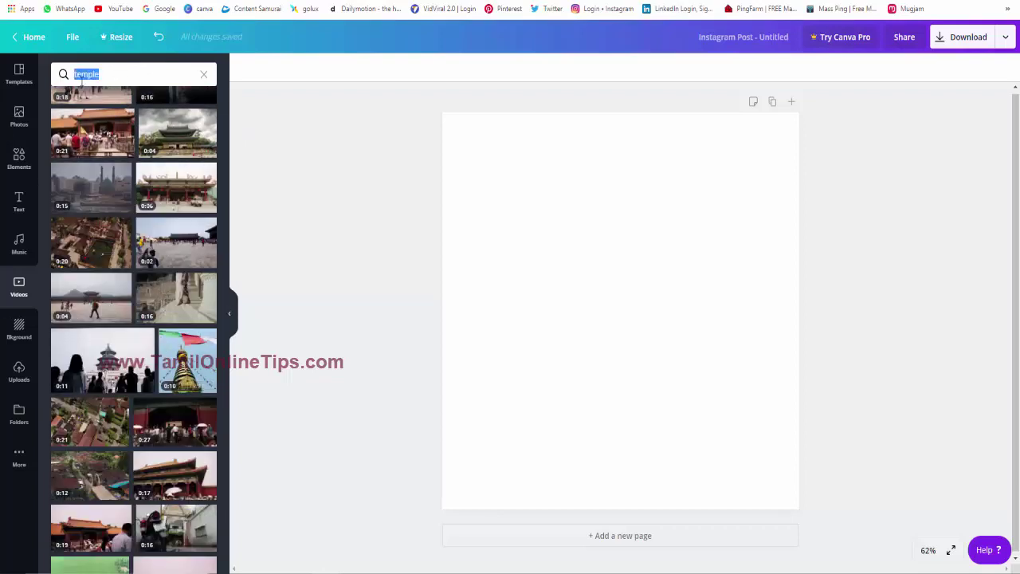
key(BackSpace)
click(21, 337)
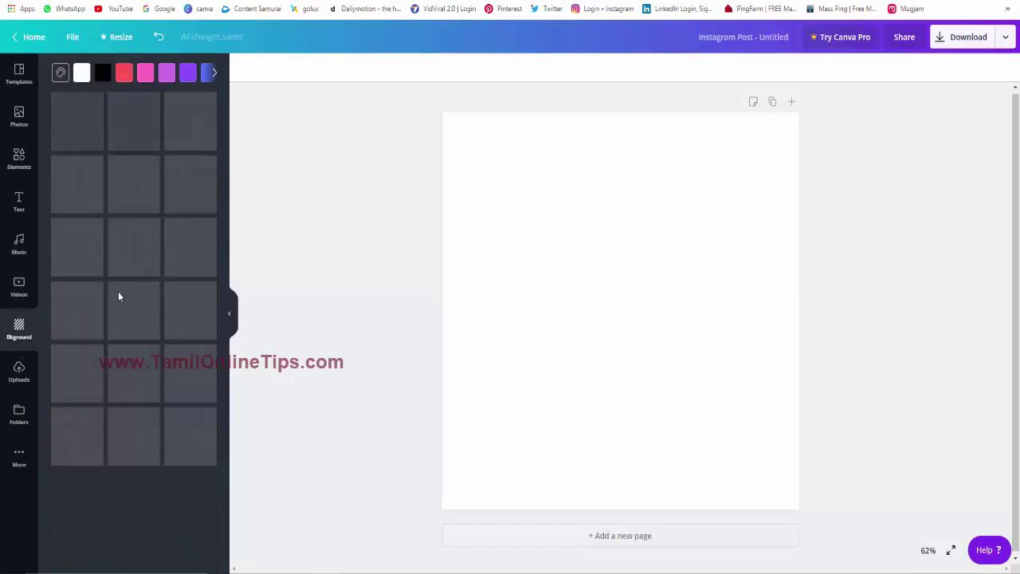
Browse the extra background colour swatches and textures
click(215, 73)
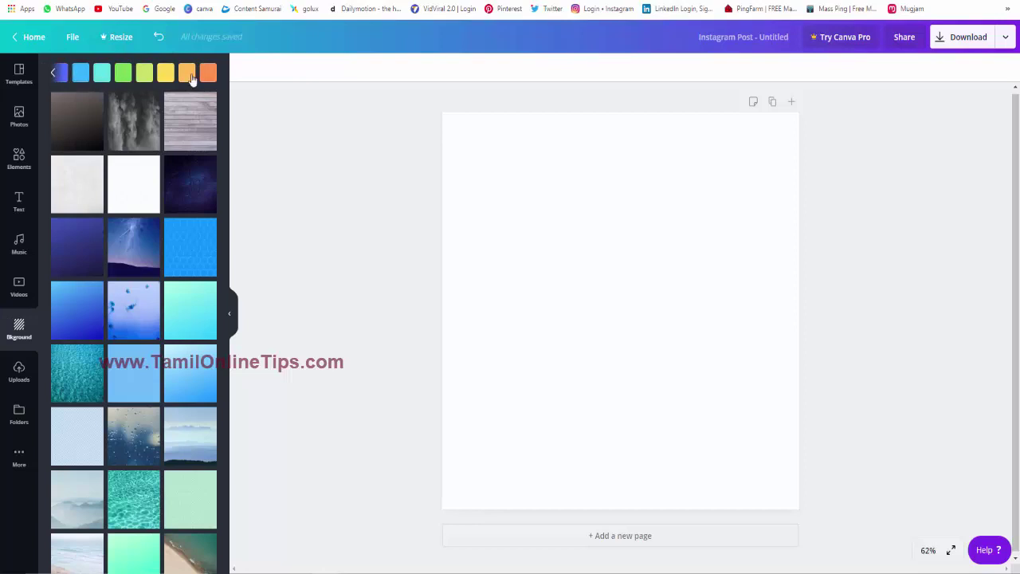
click(63, 74)
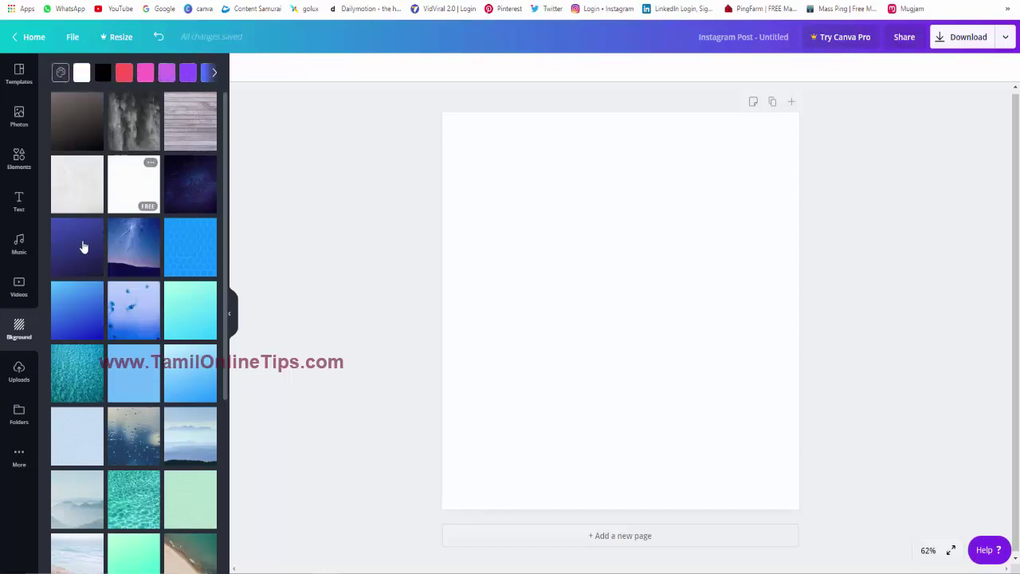
scroll(99, 256, down, 1)
scroll(99, 256, down, 4)
scroll(162, 347, down, 5)
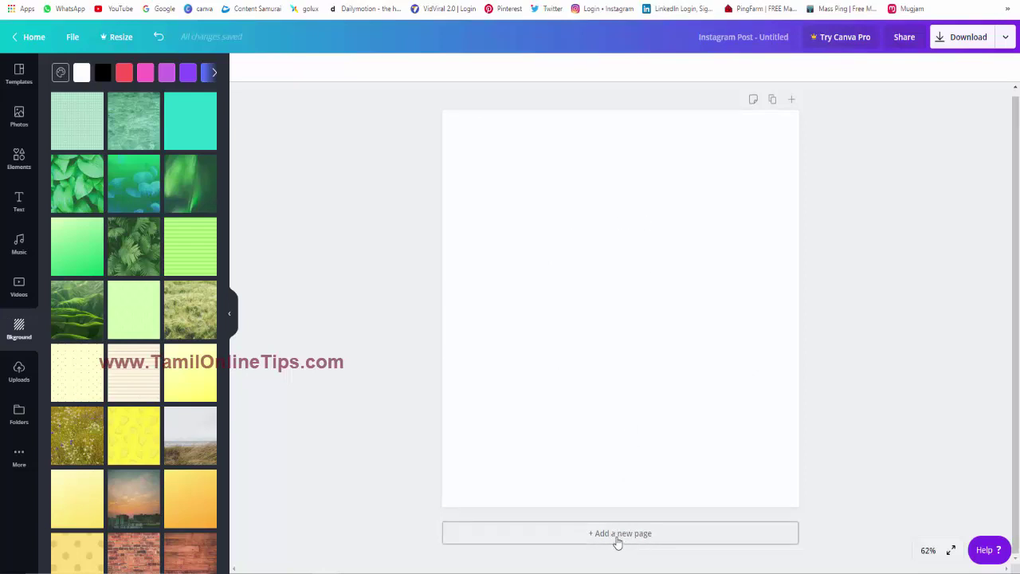
Look through uploaded images and folders, then return to the Instagram post templates
click(20, 373)
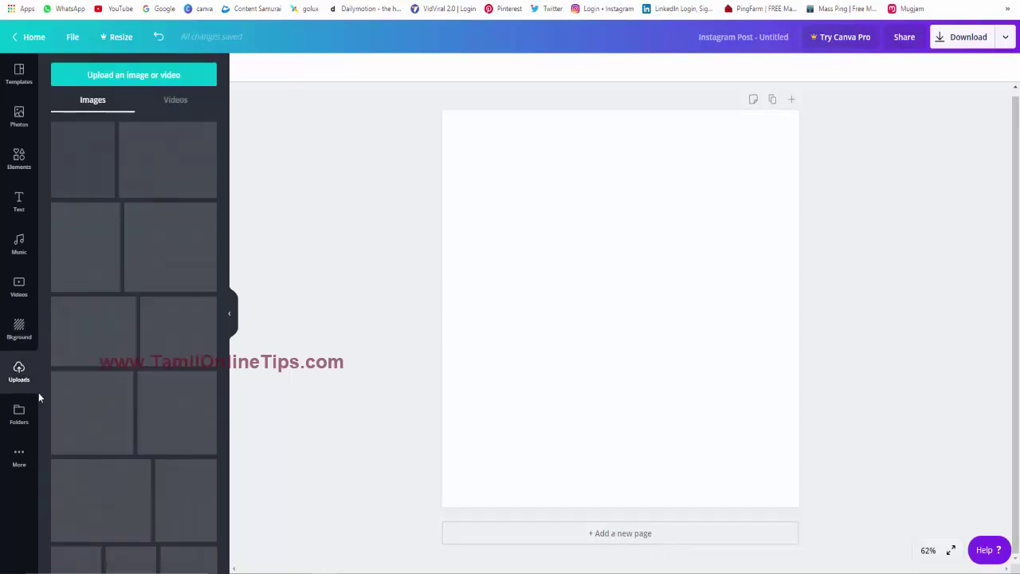
click(19, 415)
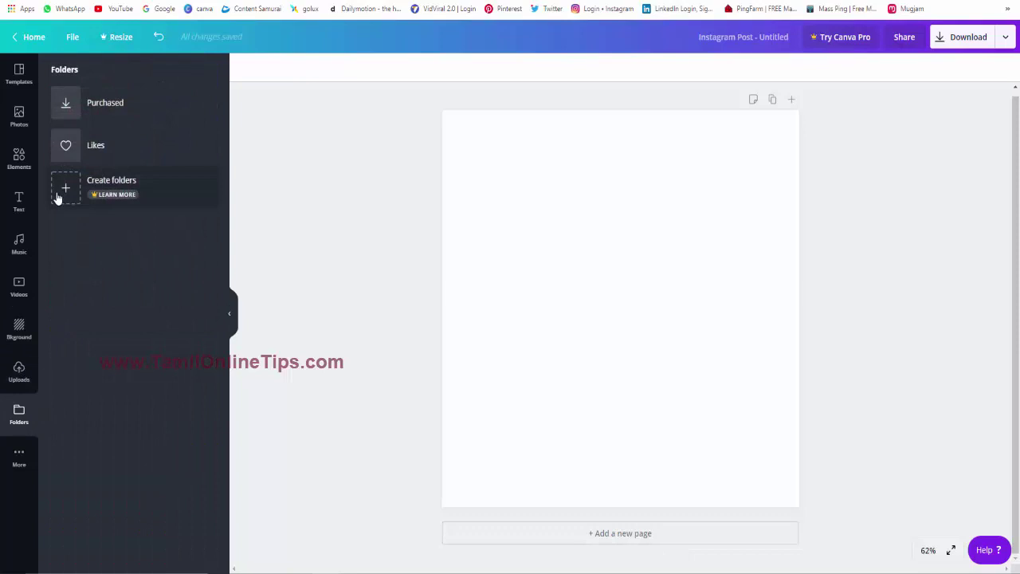
click(19, 368)
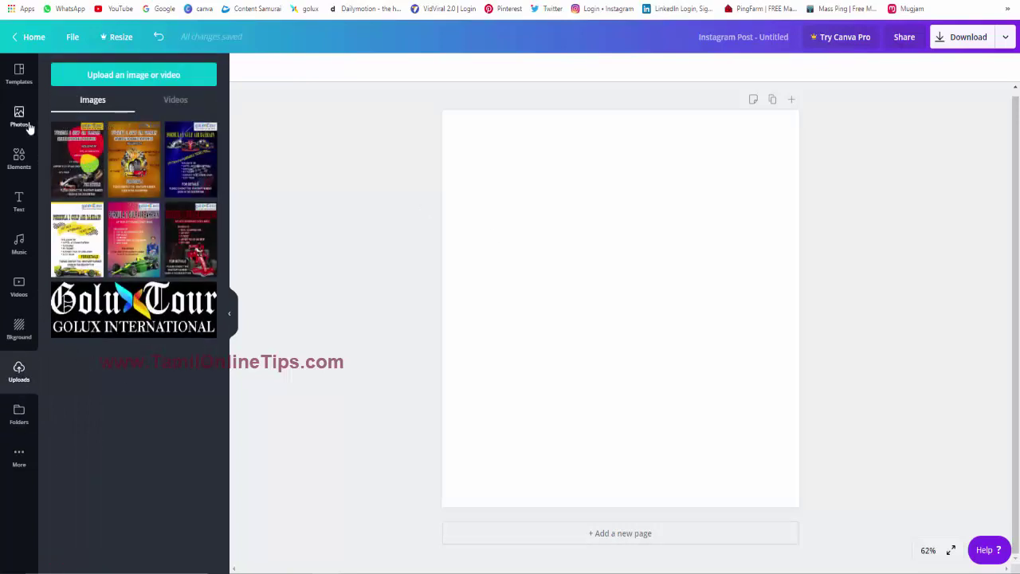
click(19, 75)
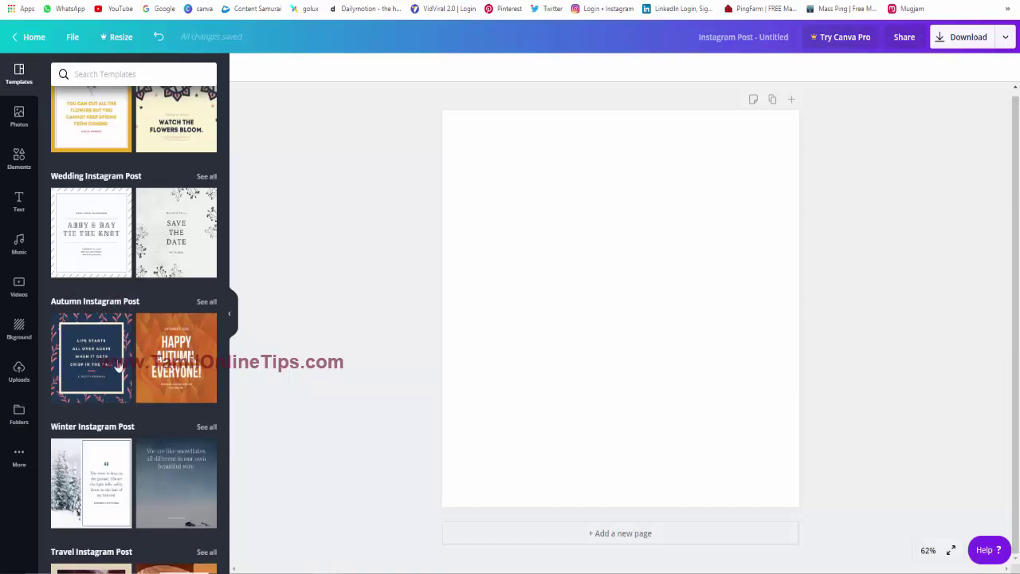
Search templates for 'new year' and apply the red Happy Lunar New Year rat template
scroll(102, 334, down, 5)
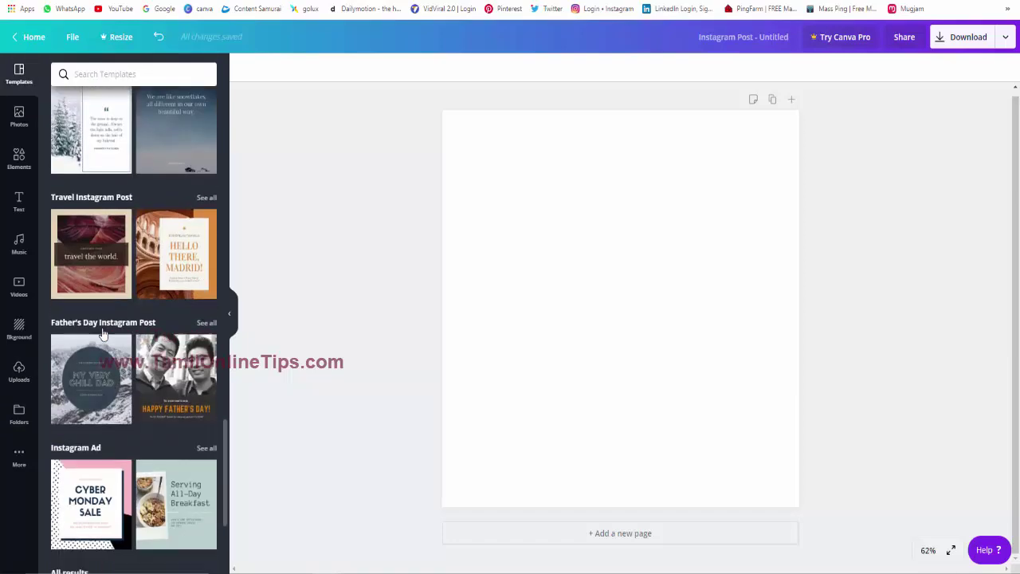
click(103, 74)
text(new year)
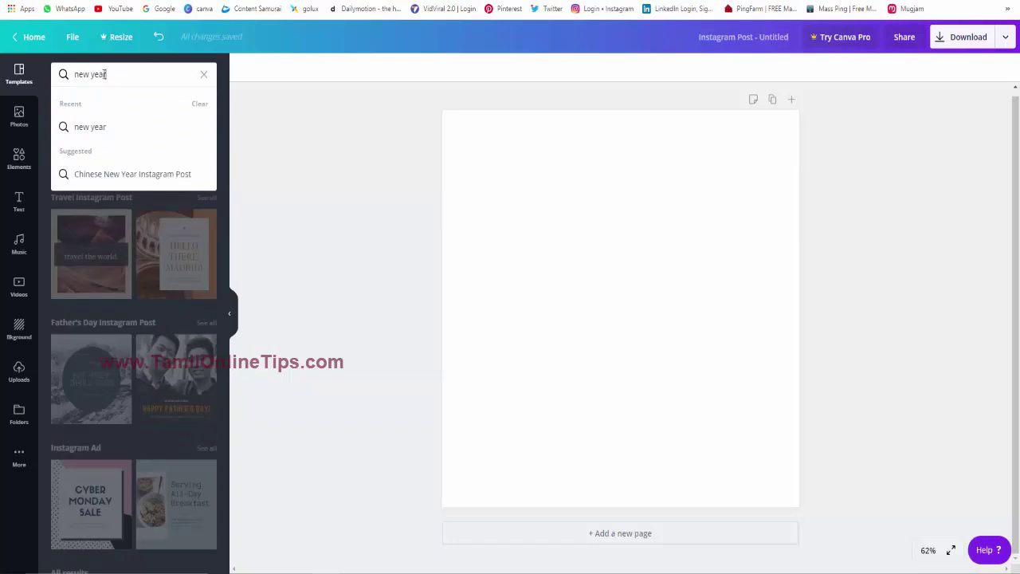
key(Return)
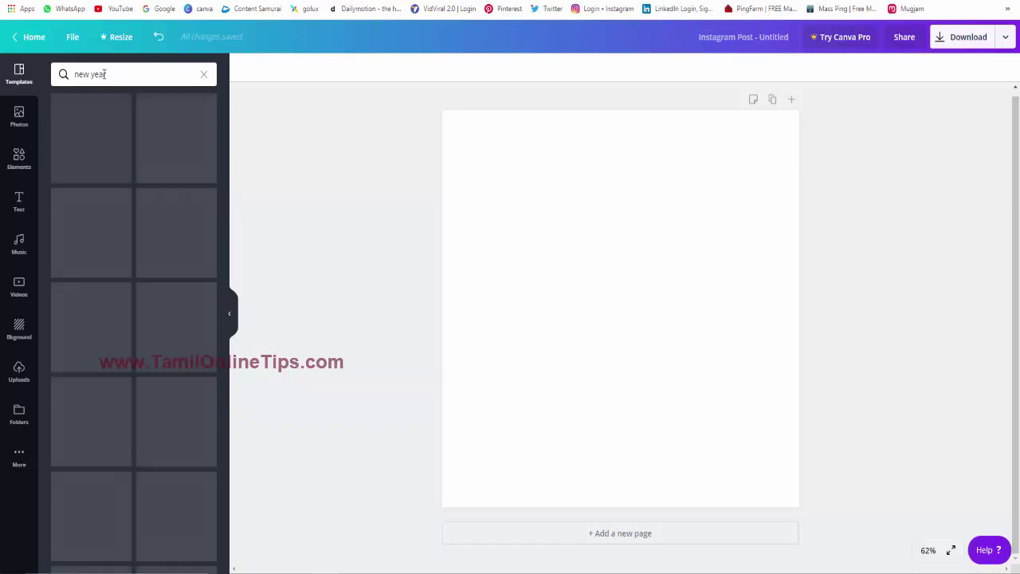
scroll(176, 310, down, 5)
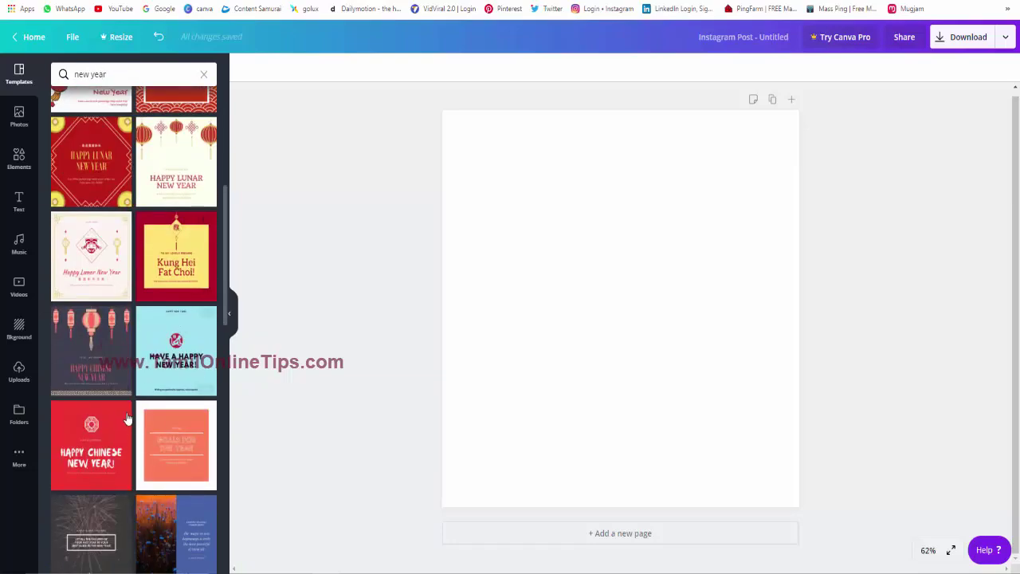
scroll(145, 417, down, 4)
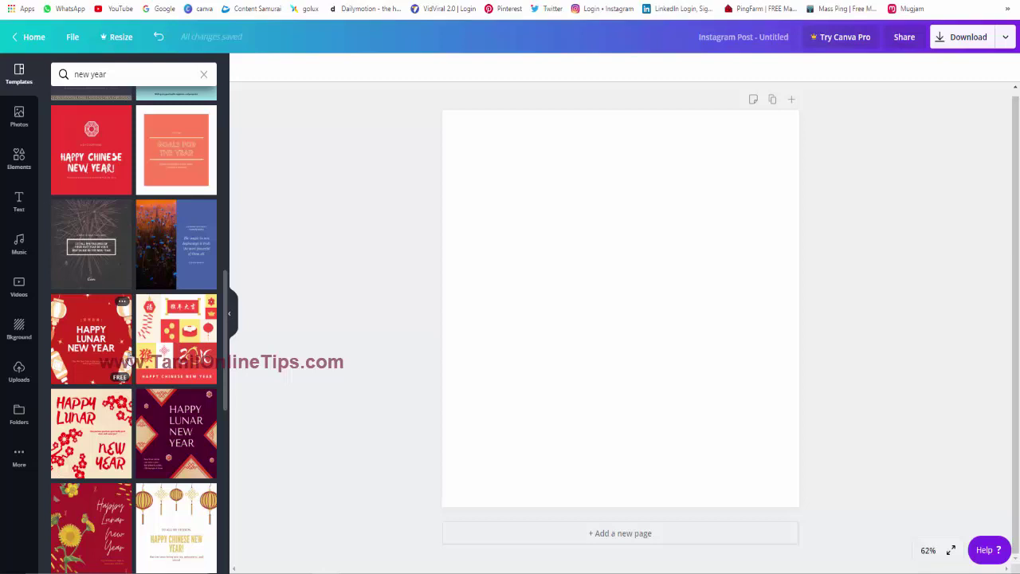
scroll(165, 382, down, 4)
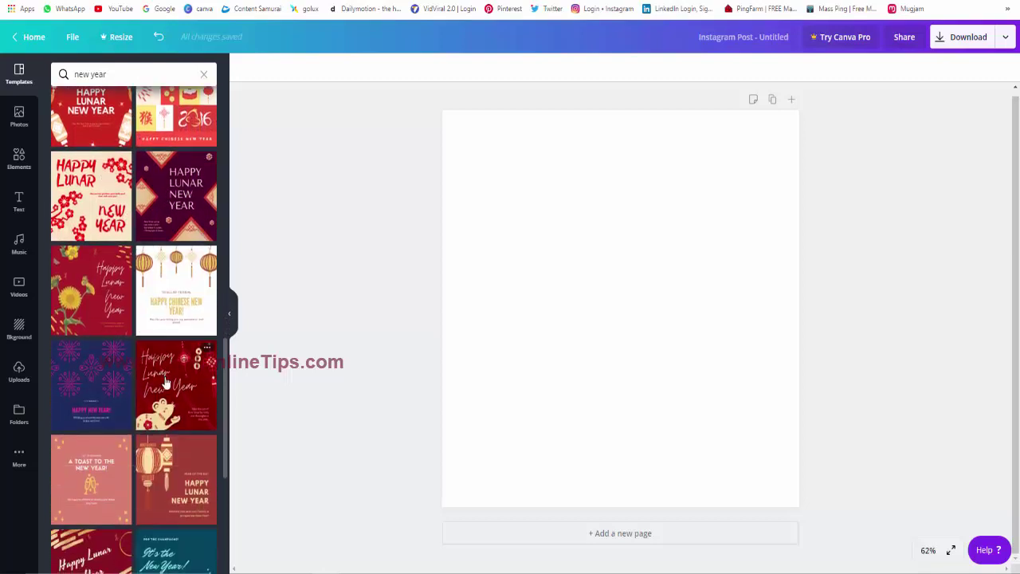
scroll(165, 382, down, 1)
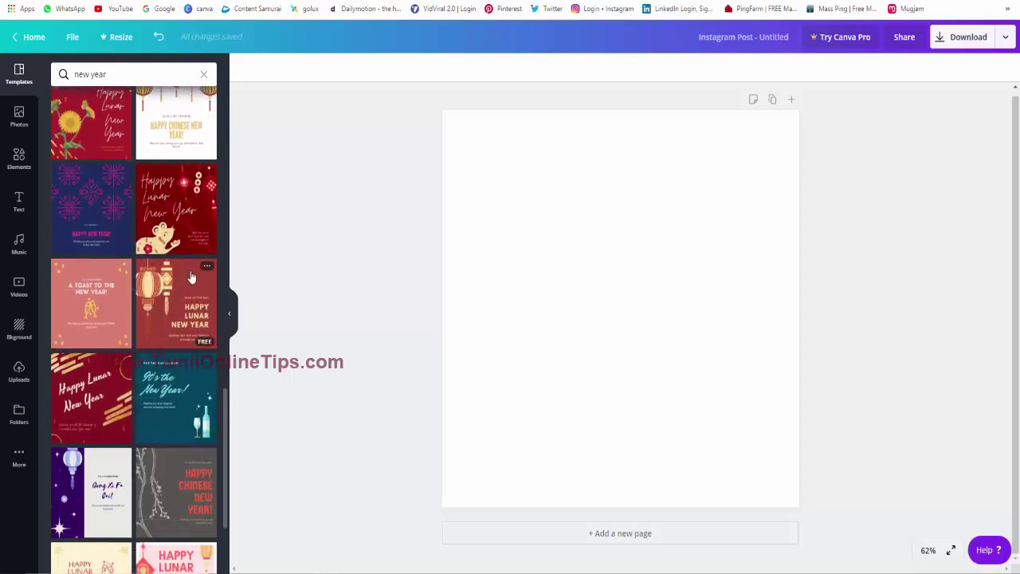
scroll(117, 468, down, 3)
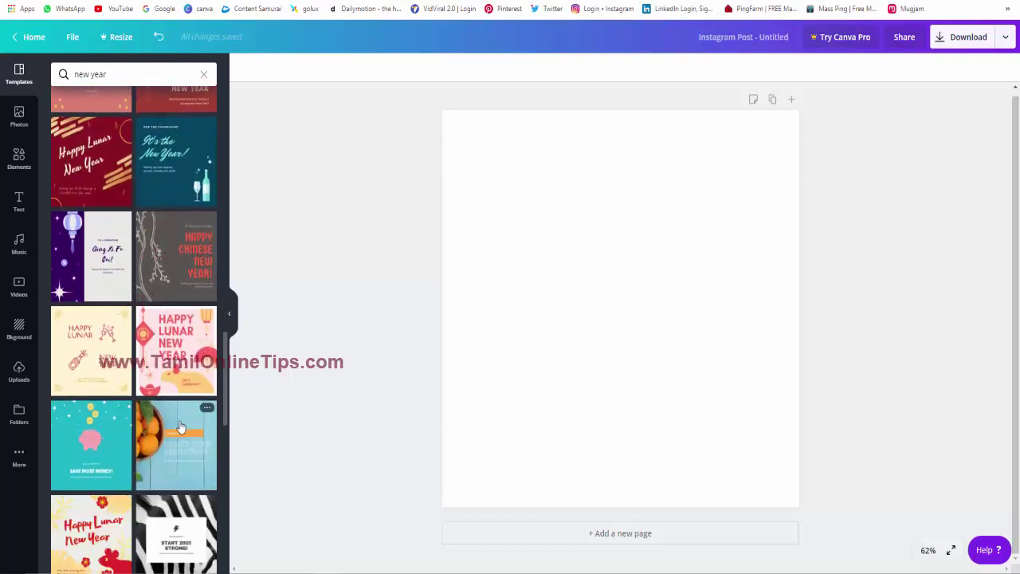
scroll(168, 251, up, 3)
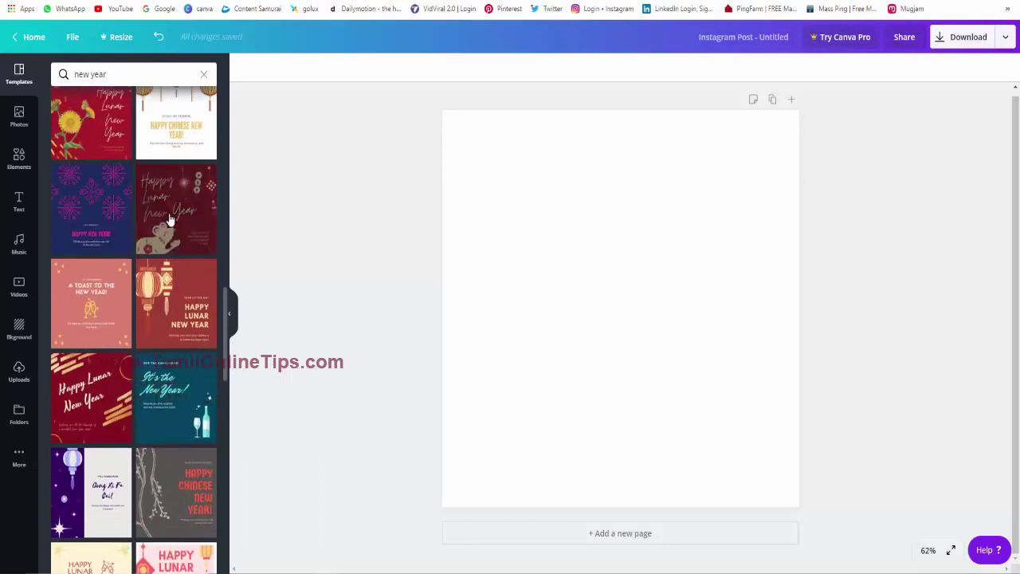
drag(169, 219, 516, 276)
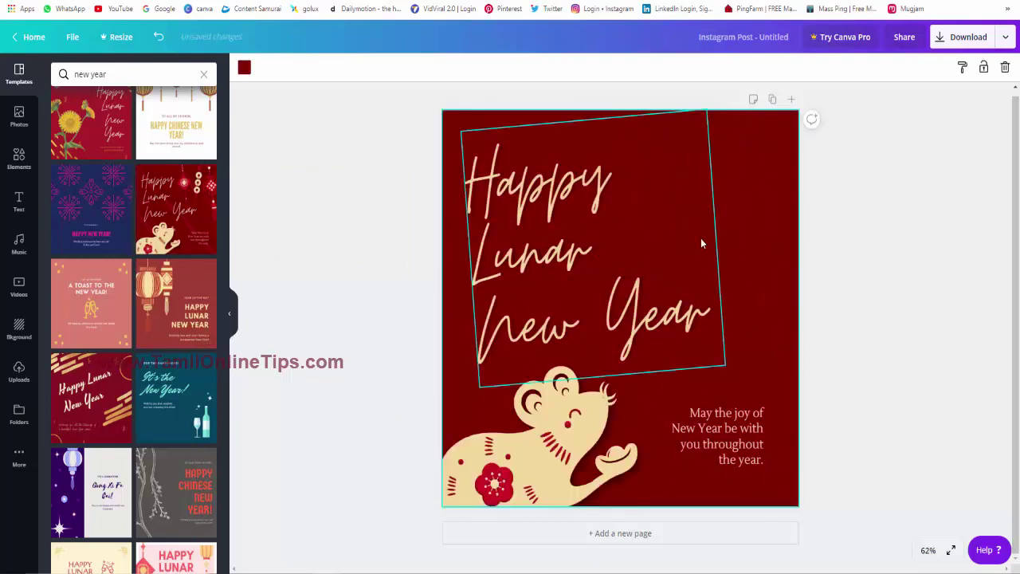
Drag the hanging ornament off the right edge and delete the rat illustration
click(655, 195)
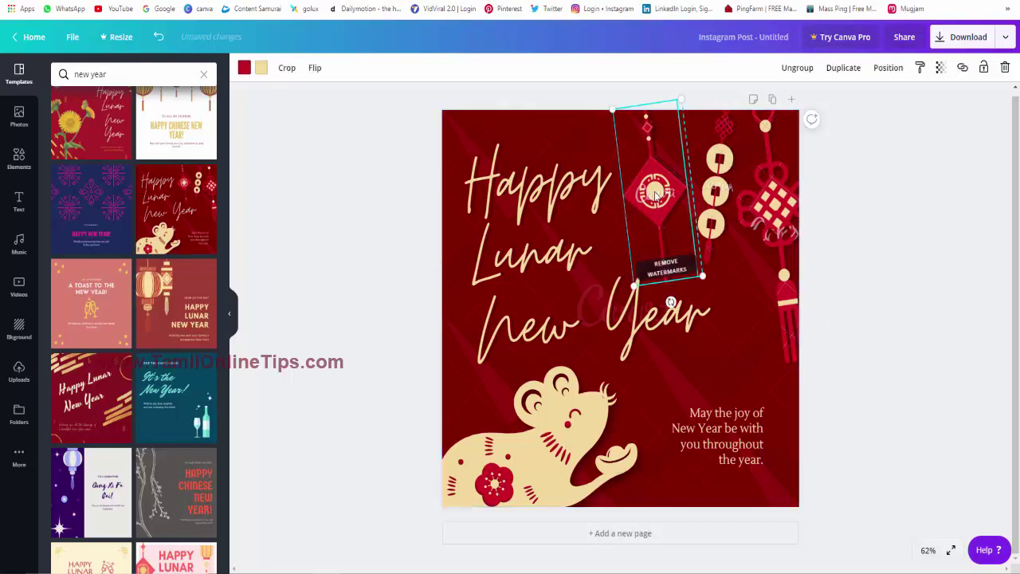
mouse_move(655, 191)
mouse_down()
mouse_move(769, 215)
mouse_move(668, 193)
mouse_move(776, 204)
mouse_up()
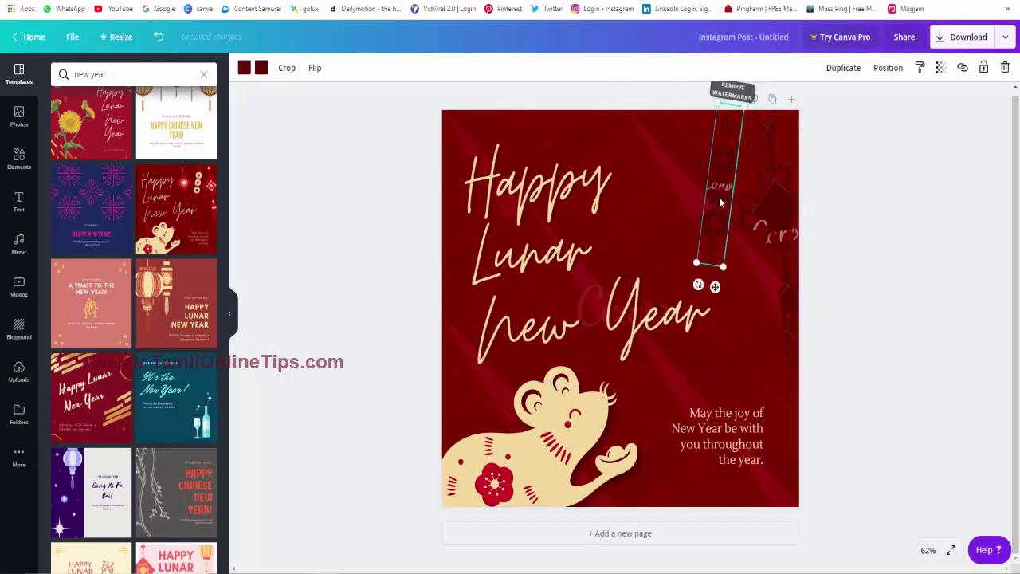
click(524, 463)
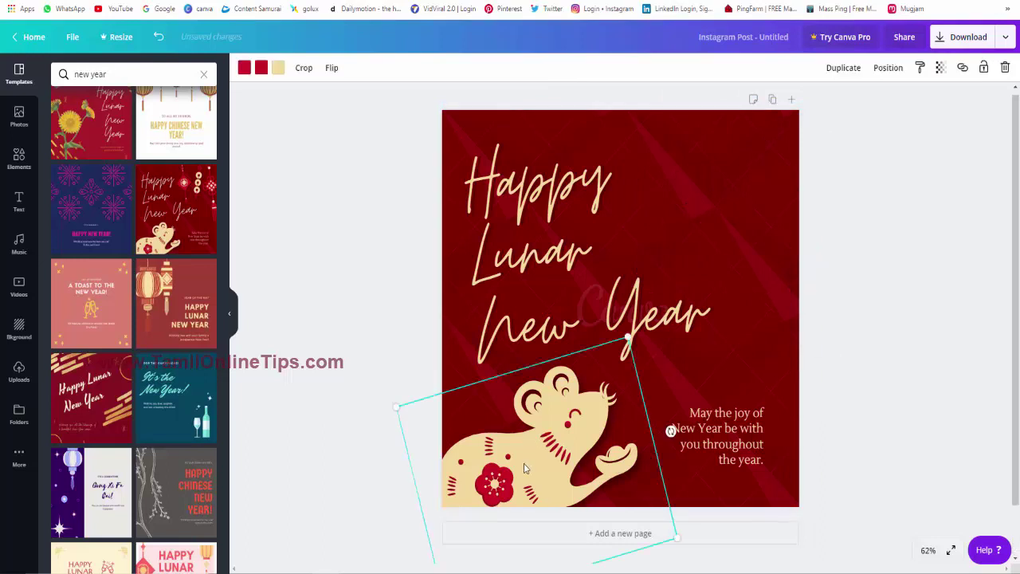
key(Delete)
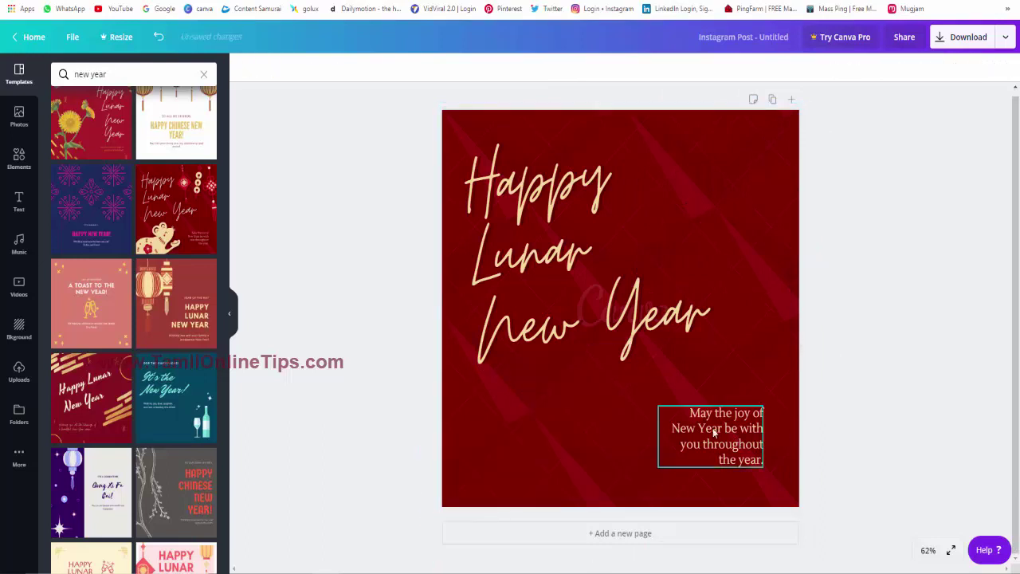
Replace the Happy Lunar New Year heading with 'wish You Happy New Year 2020'
click(522, 257)
click(568, 239)
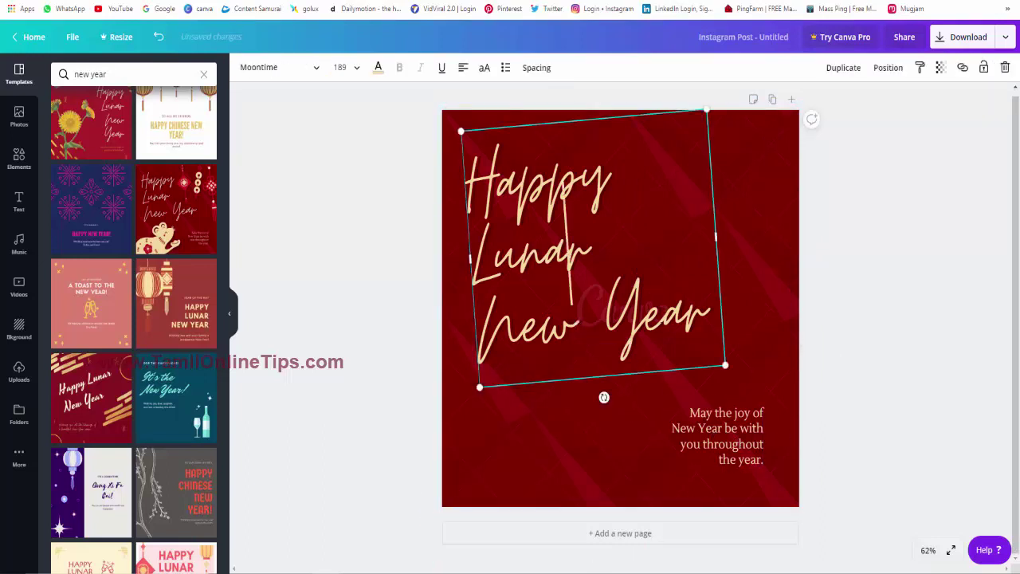
drag(710, 351, 445, 175)
key(BackSpace)
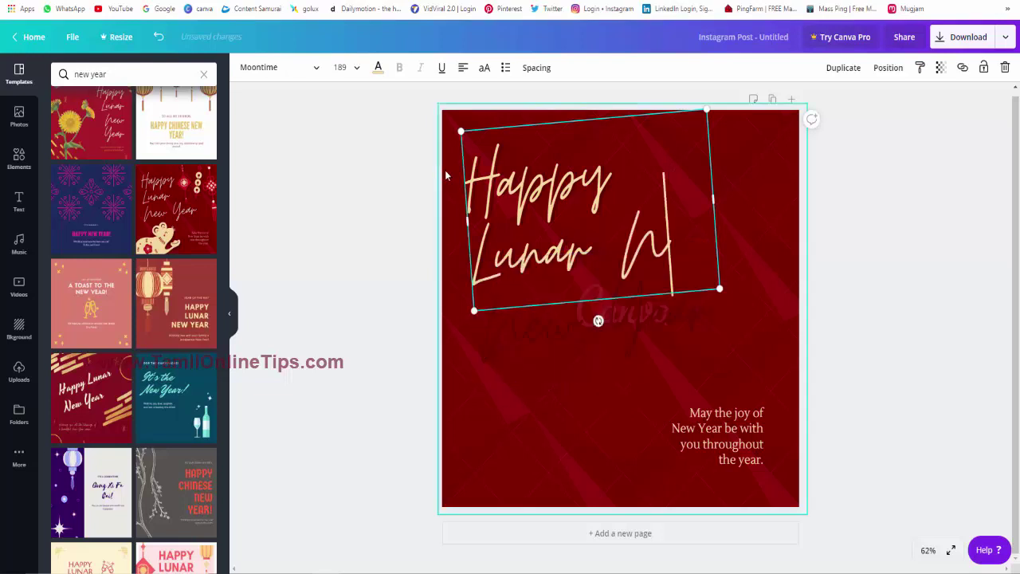
key(BackSpace)
key(BackSpace)
key(BackSpace)
key(BackSpace)
key(BackSpace)
key(BackSpace)
key(BackSpace)
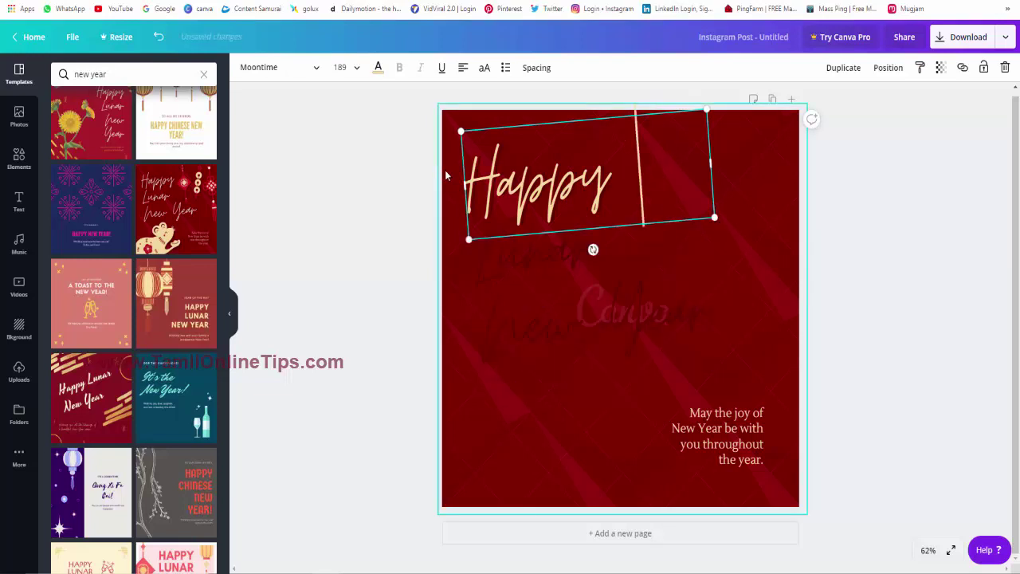
key(BackSpace)
key(BackSpace)
key(BackSpace)
key(BackSpace)
key(BackSpace)
text(wish )
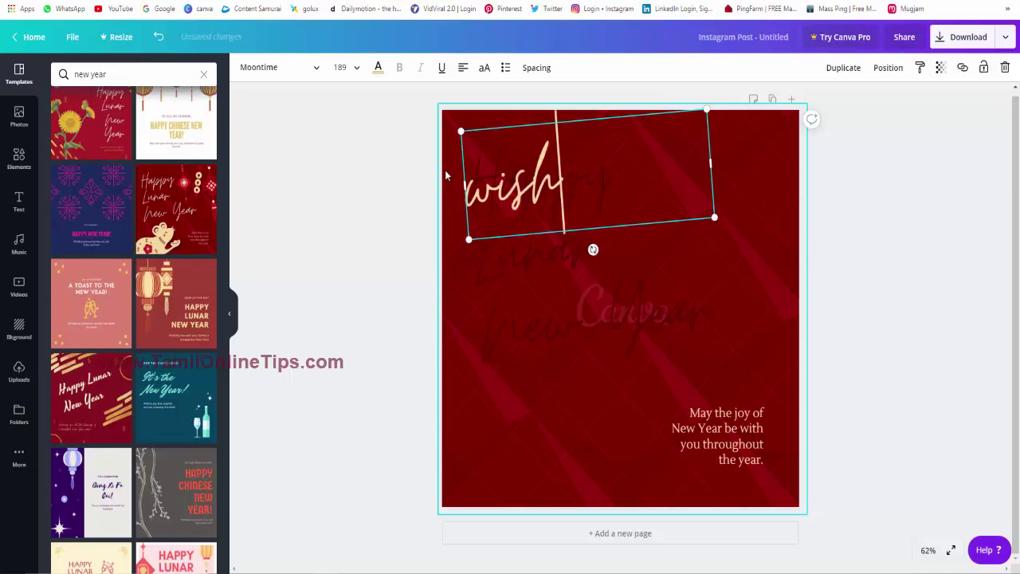
text(You)
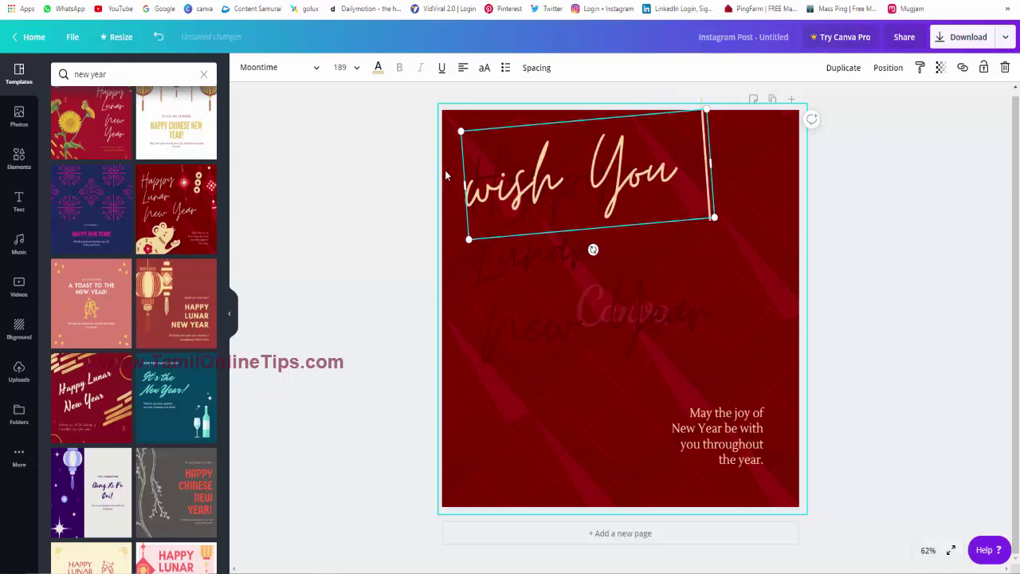
text( Happy )
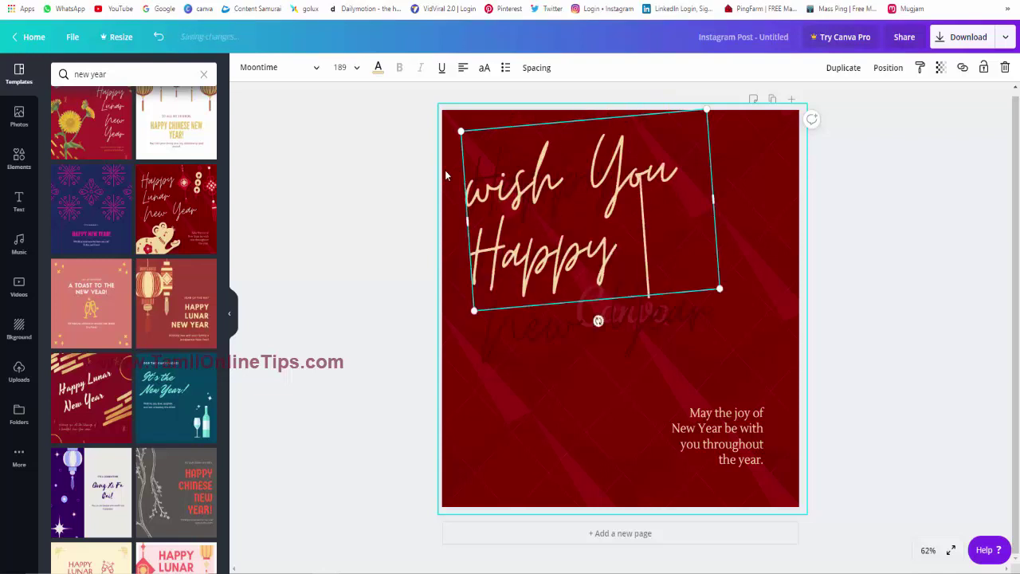
text(New)
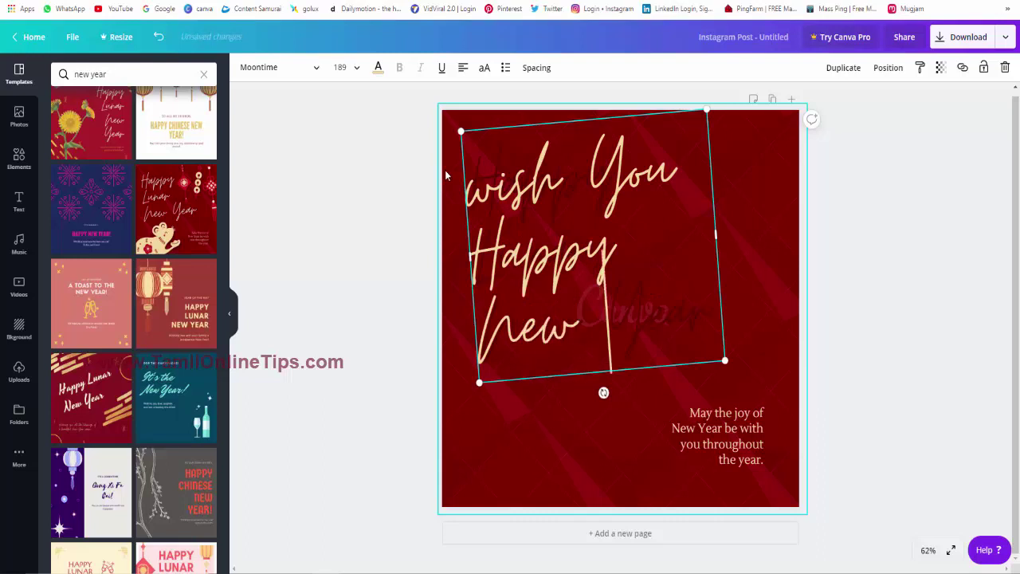
text( Year)
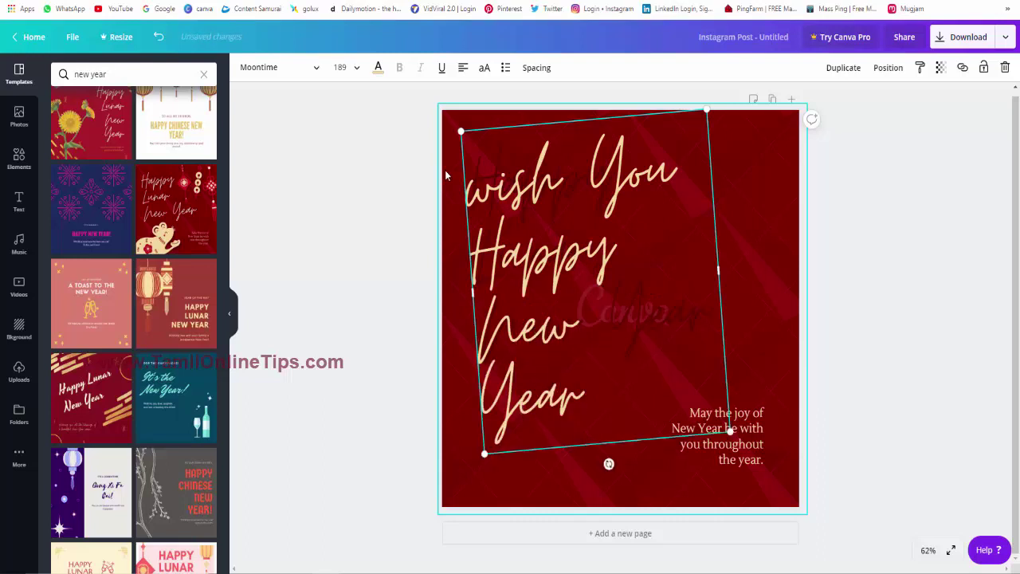
text(20250)
key(BackSpace)
key(BackSpace)
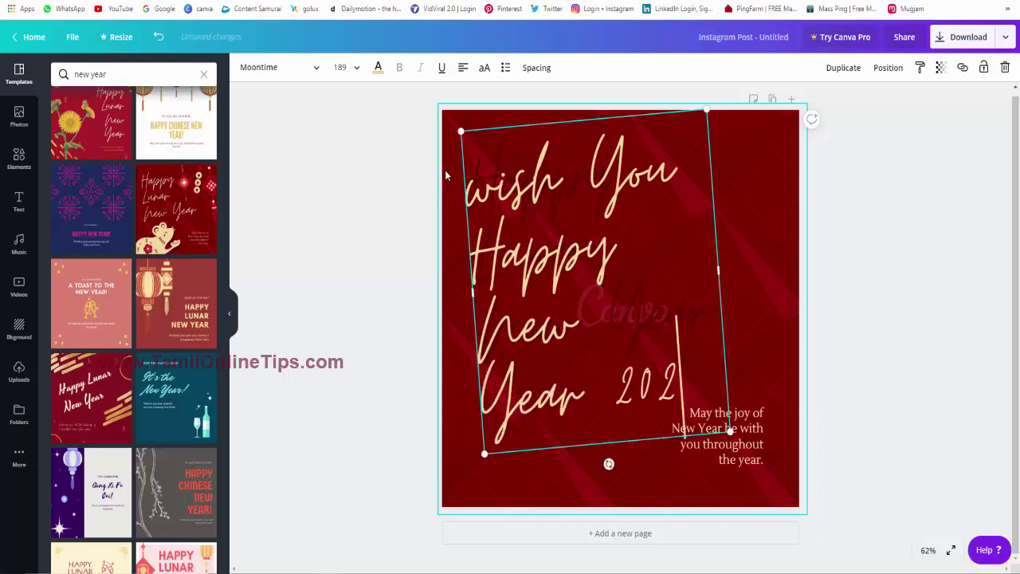
text(0)
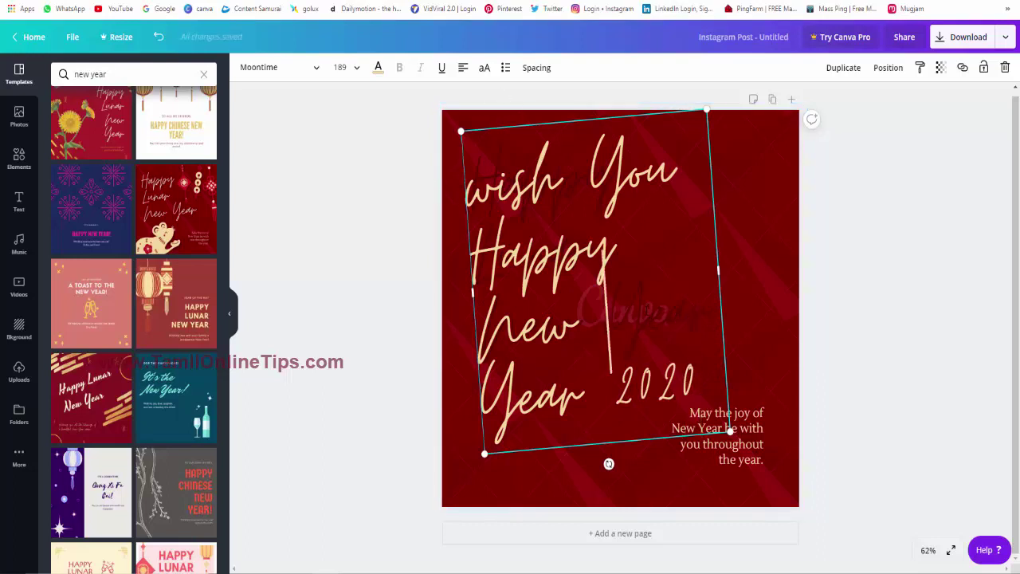
click(811, 273)
Change the small message to 'Cheers to the people who love us' and widen its box
click(676, 319)
click(737, 447)
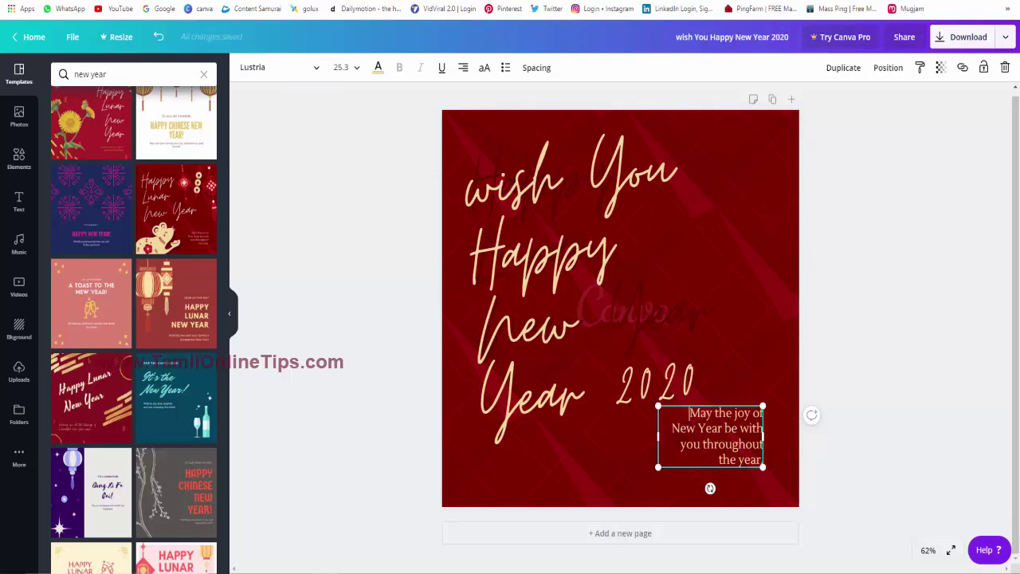
key(ctrl+a)
text(Cheers to the people who love us)
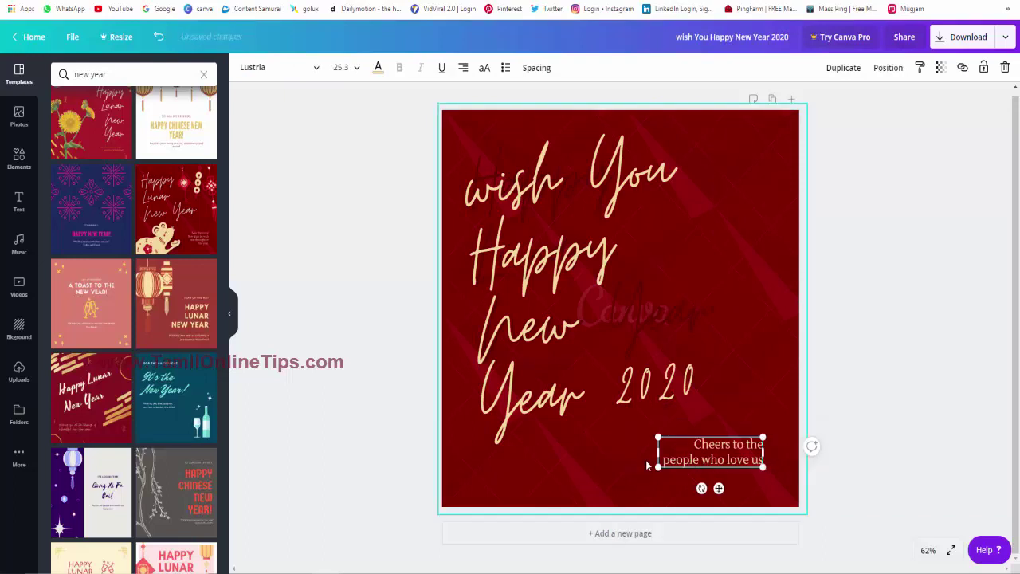
drag(638, 454, 633, 455)
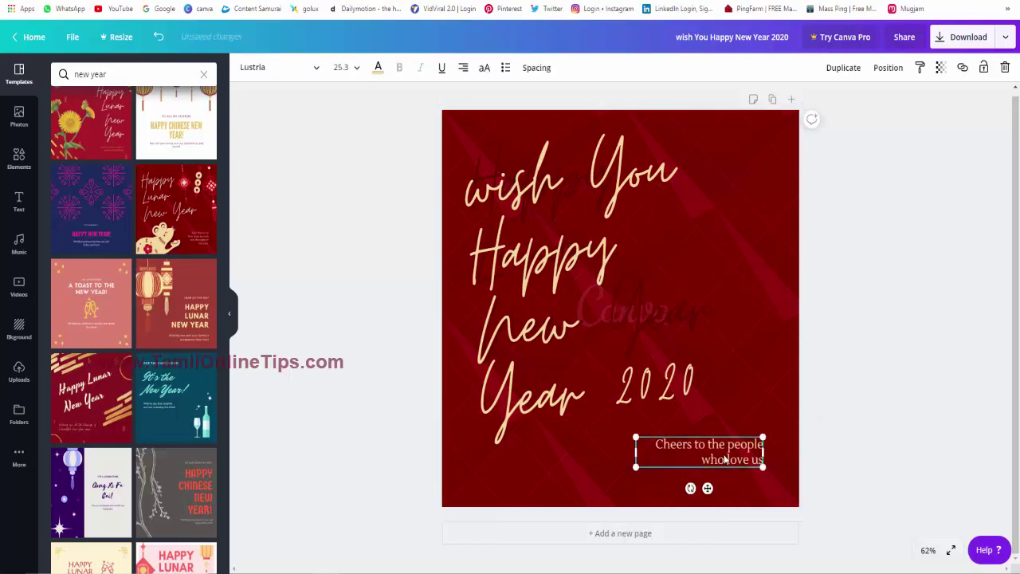
click(756, 275)
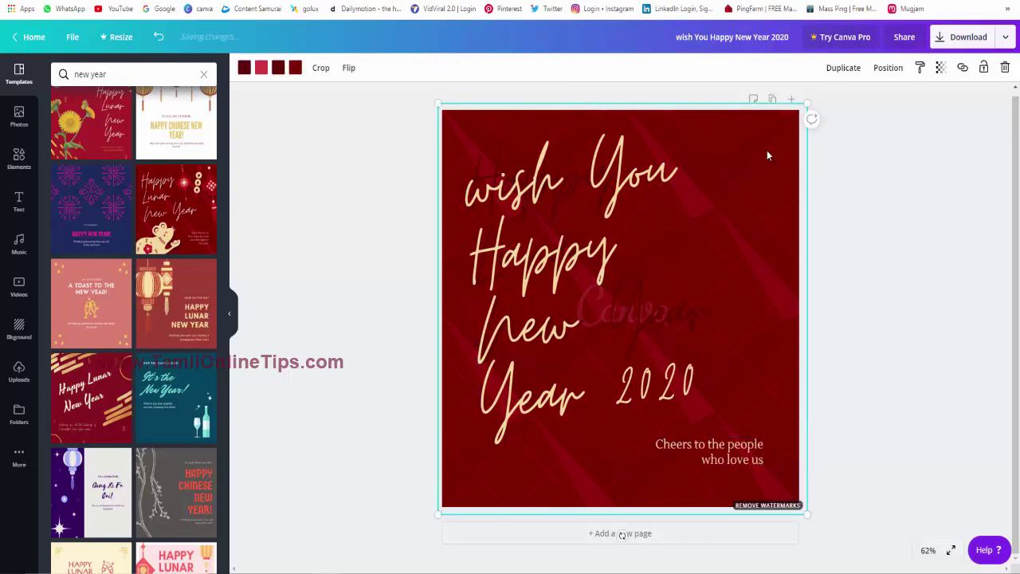
Recolour the background pattern, trying green and crimson before settling on purple
click(278, 69)
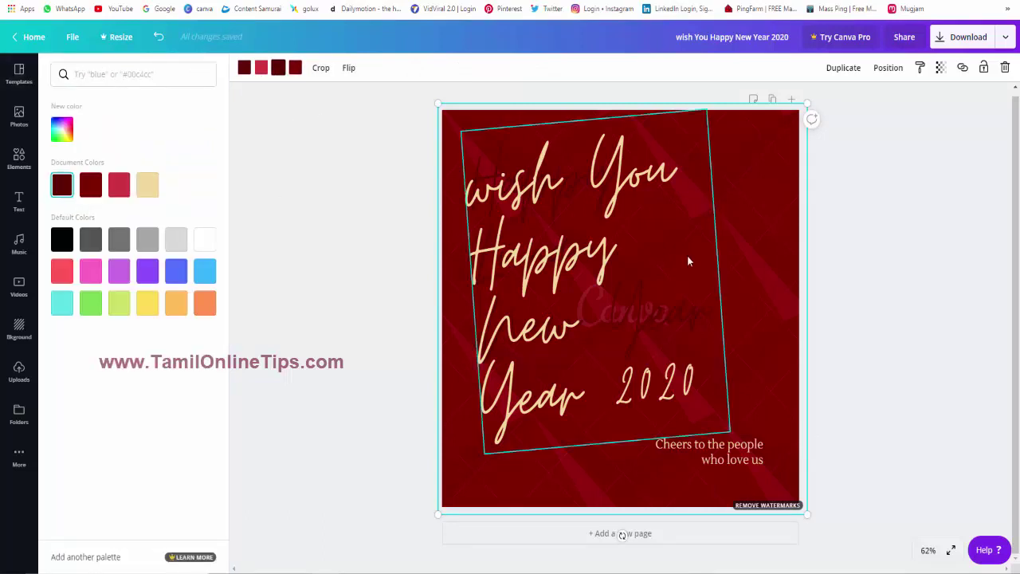
click(62, 183)
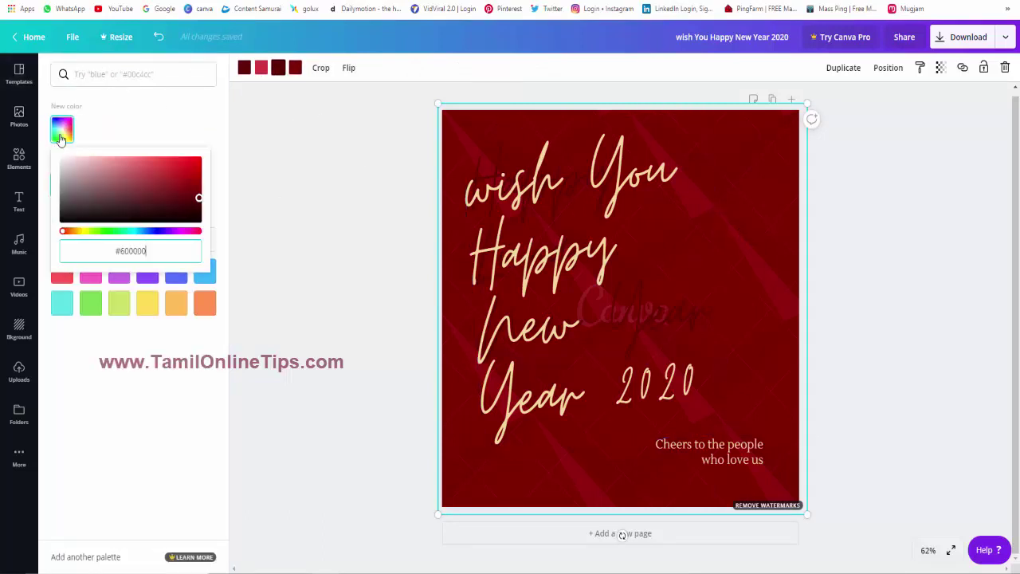
click(113, 231)
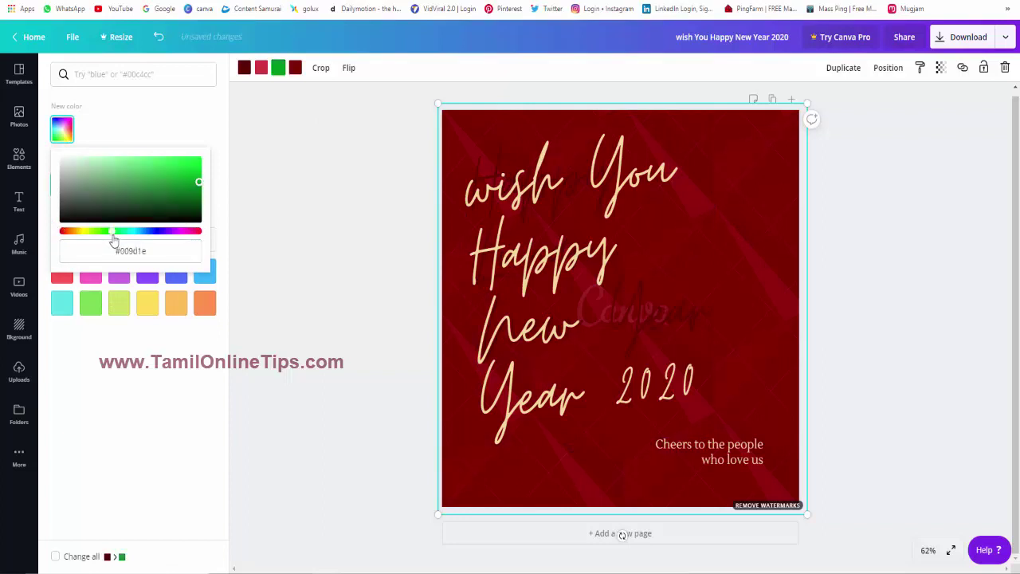
click(170, 189)
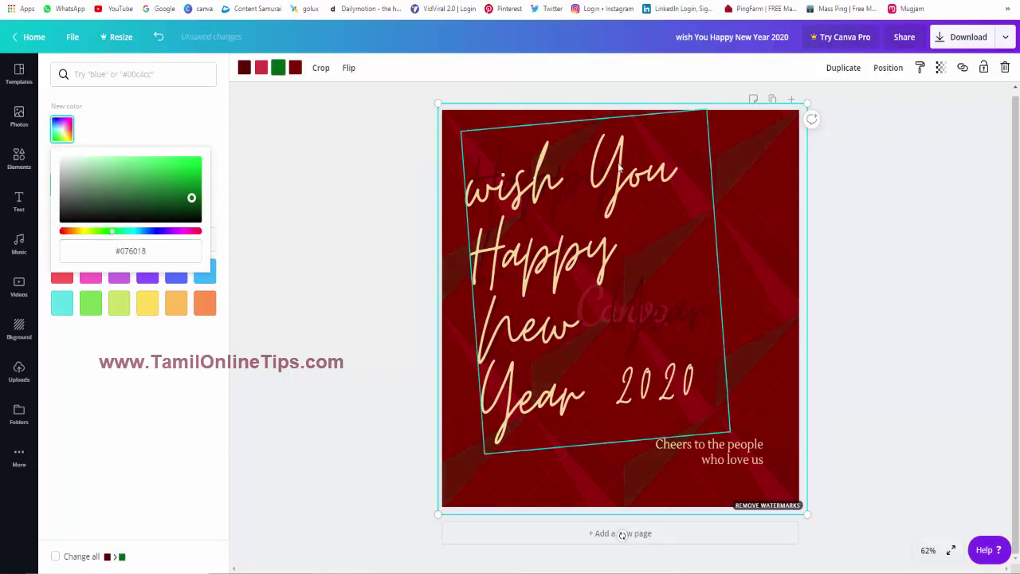
click(749, 151)
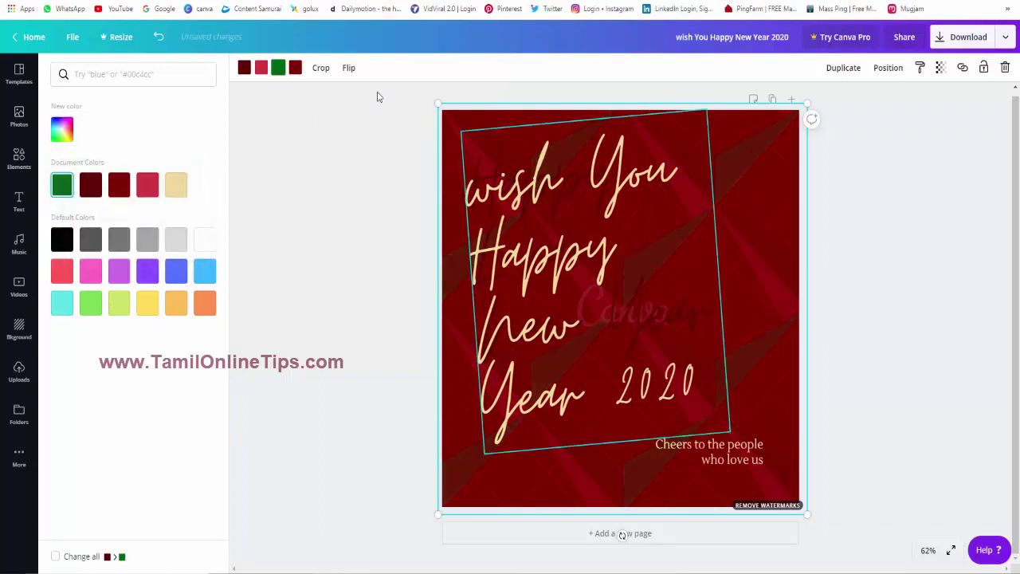
click(295, 67)
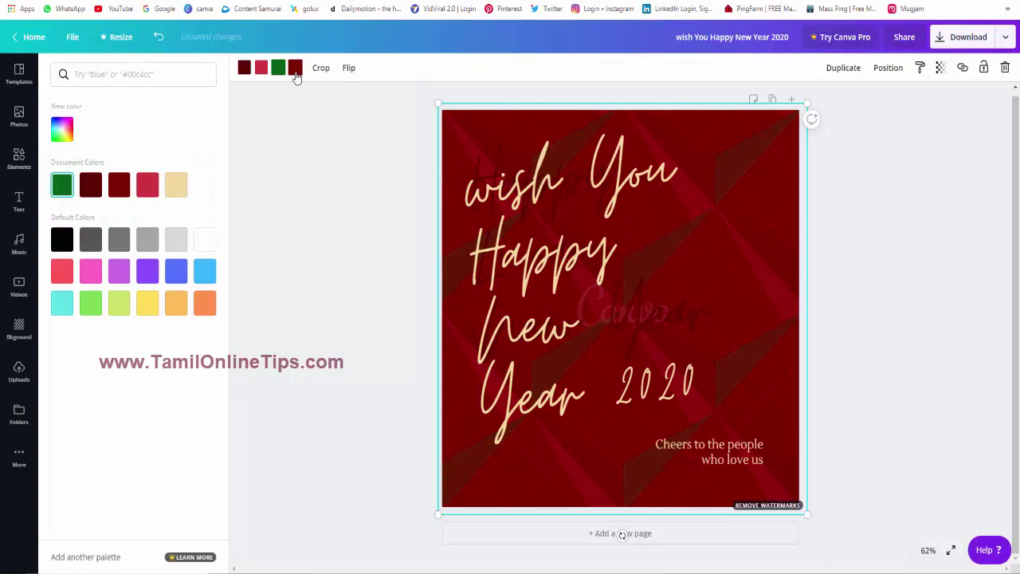
click(145, 184)
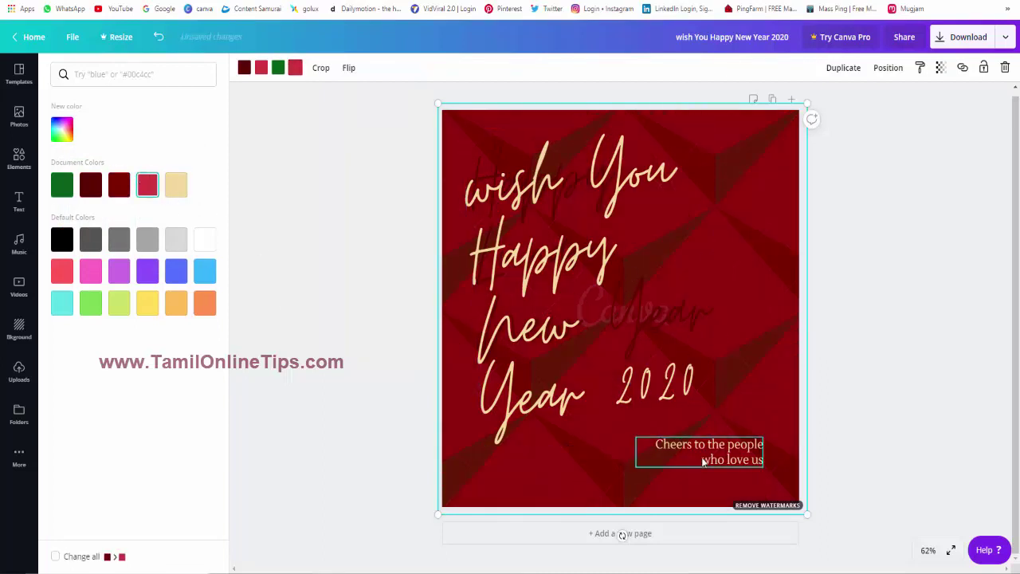
click(124, 274)
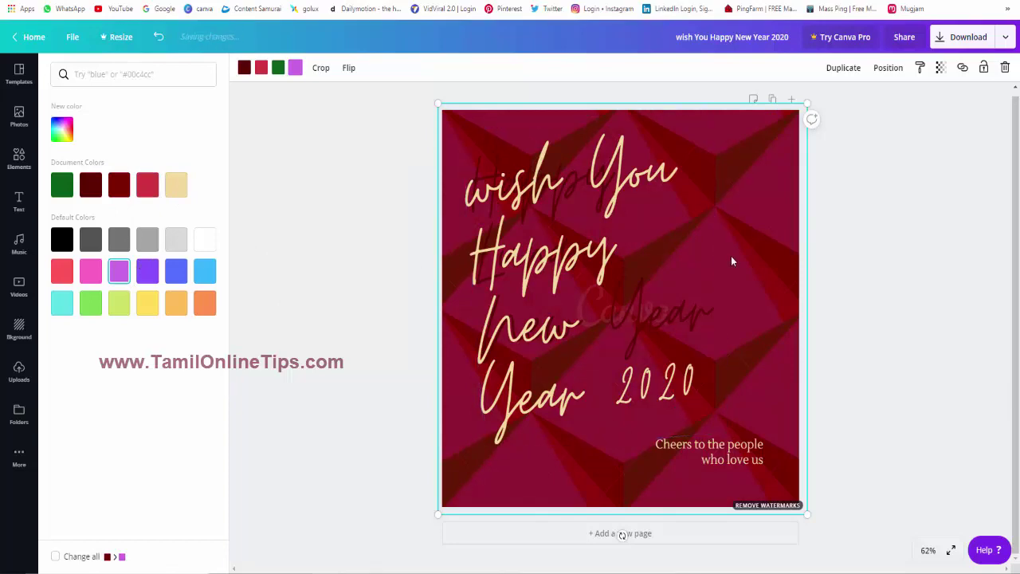
click(18, 158)
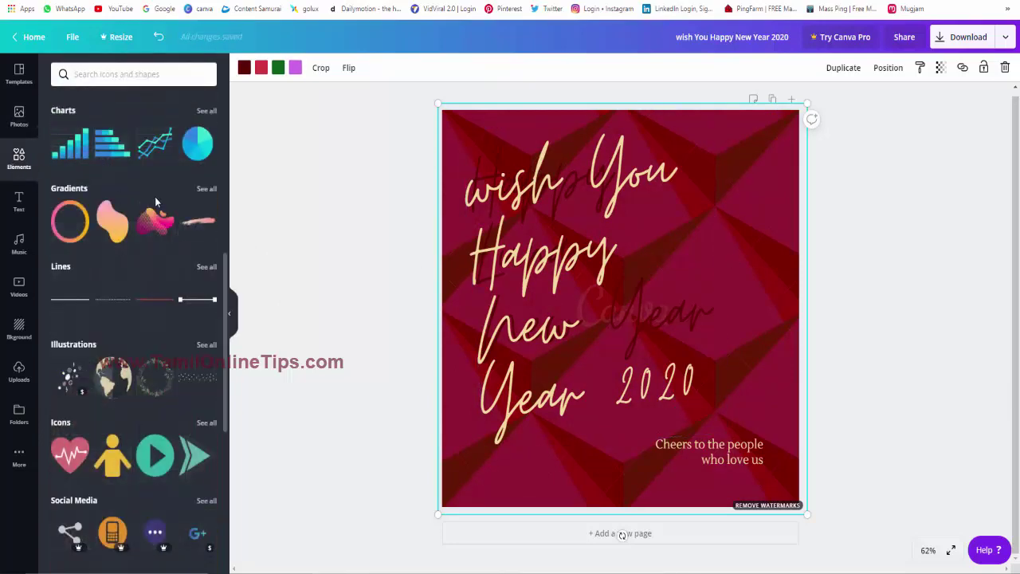
Place a shrunk gradient blob top-right, turning its yellow to green and its pink to #ffd600
click(157, 227)
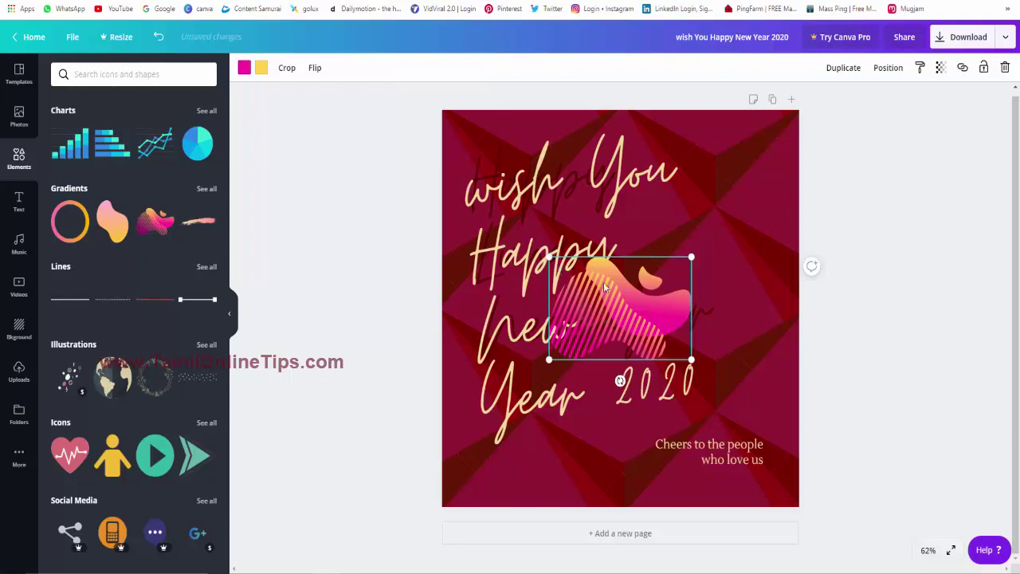
mouse_move(549, 258)
mouse_down()
mouse_move(618, 307)
mouse_move(747, 174)
mouse_up()
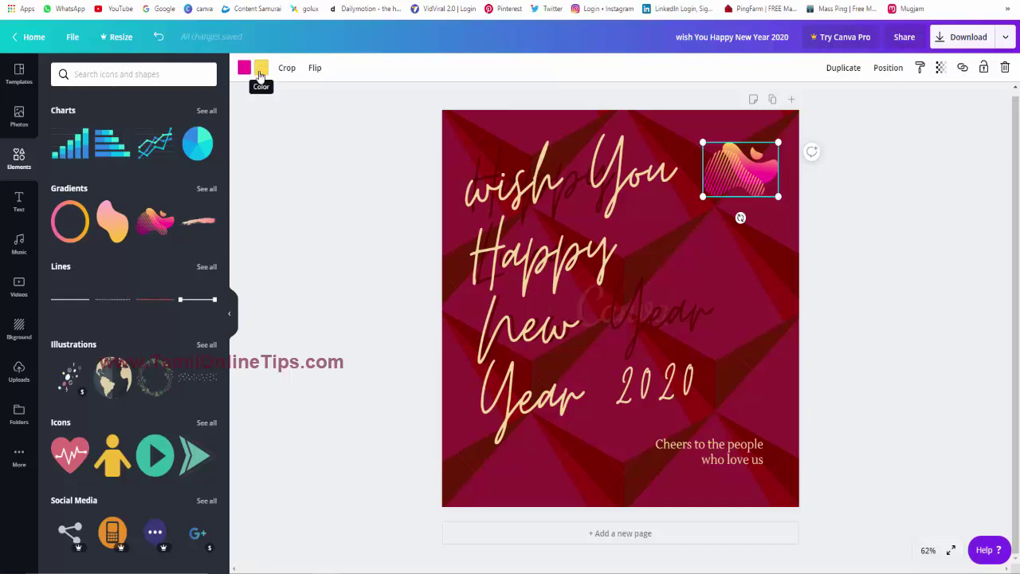
click(262, 68)
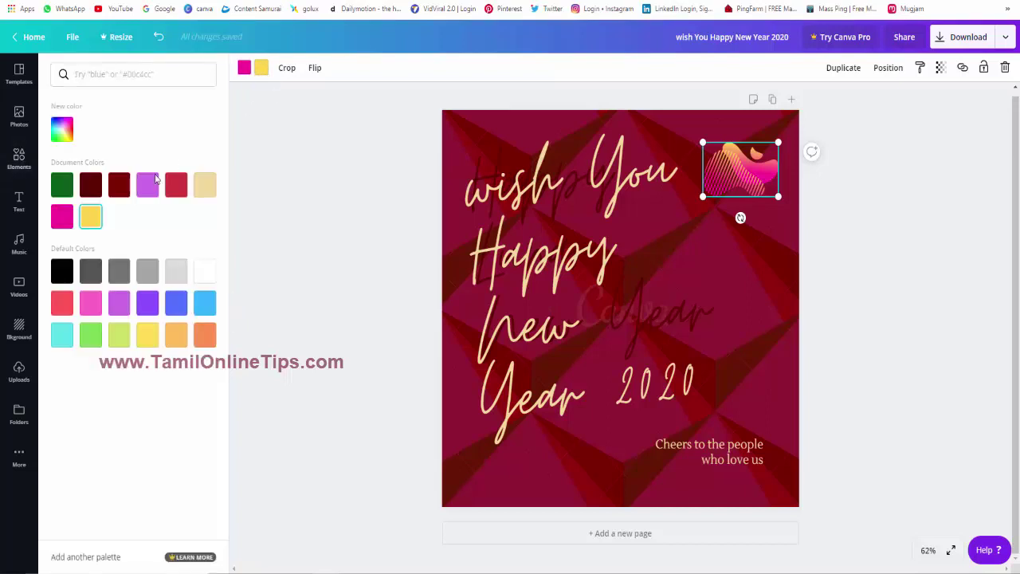
click(69, 184)
click(243, 68)
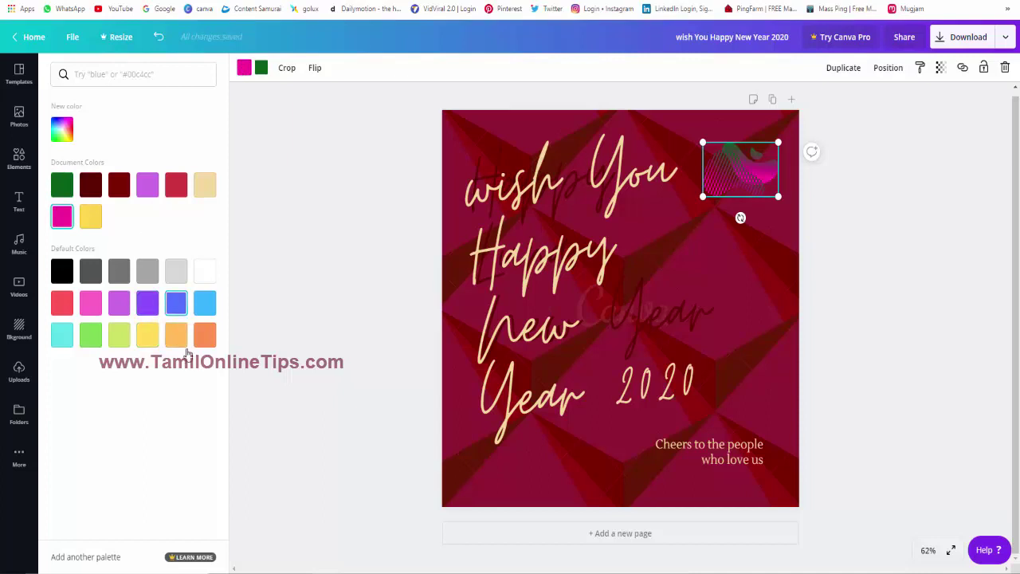
click(61, 134)
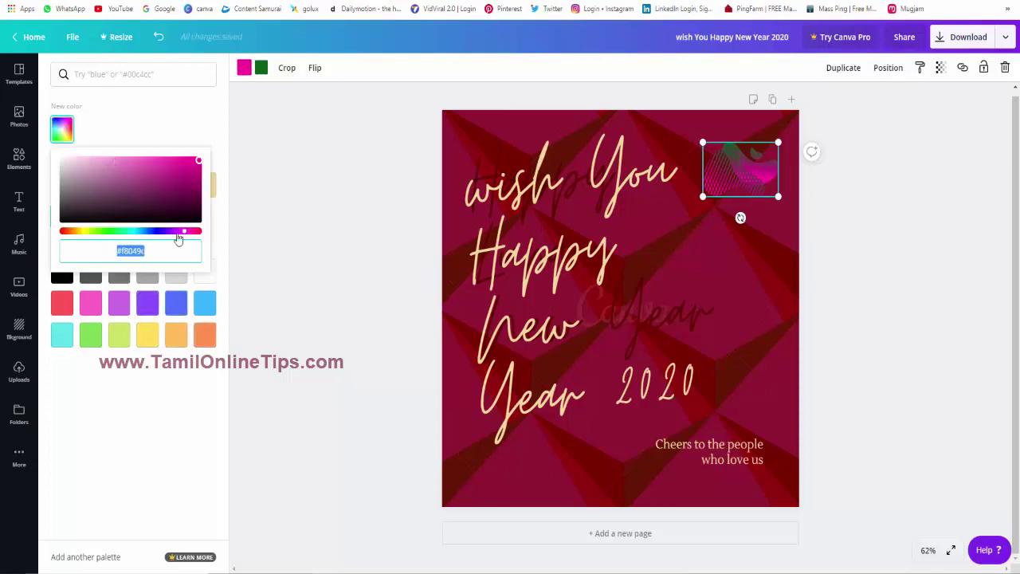
drag(100, 232, 81, 232)
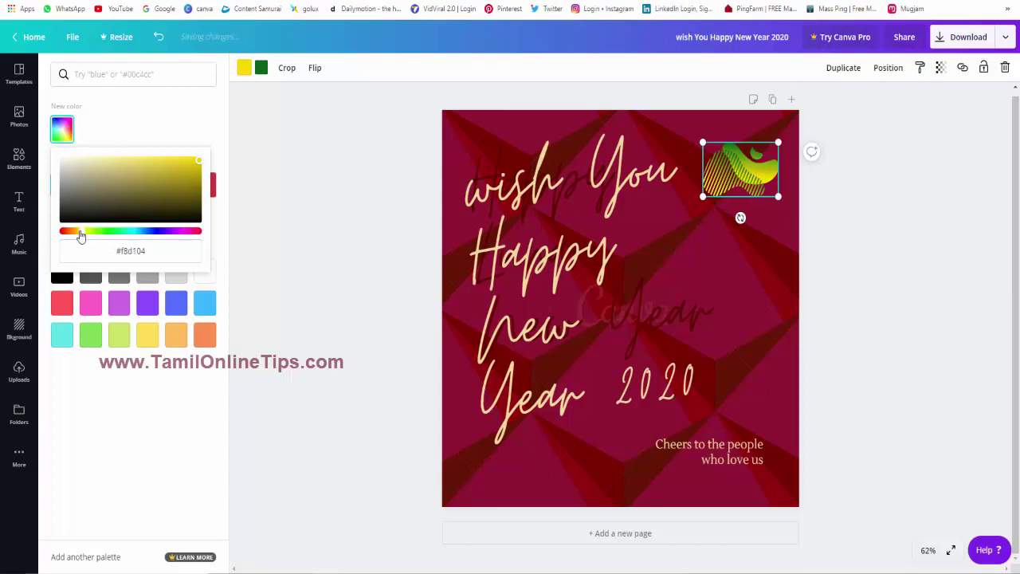
drag(202, 183, 210, 155)
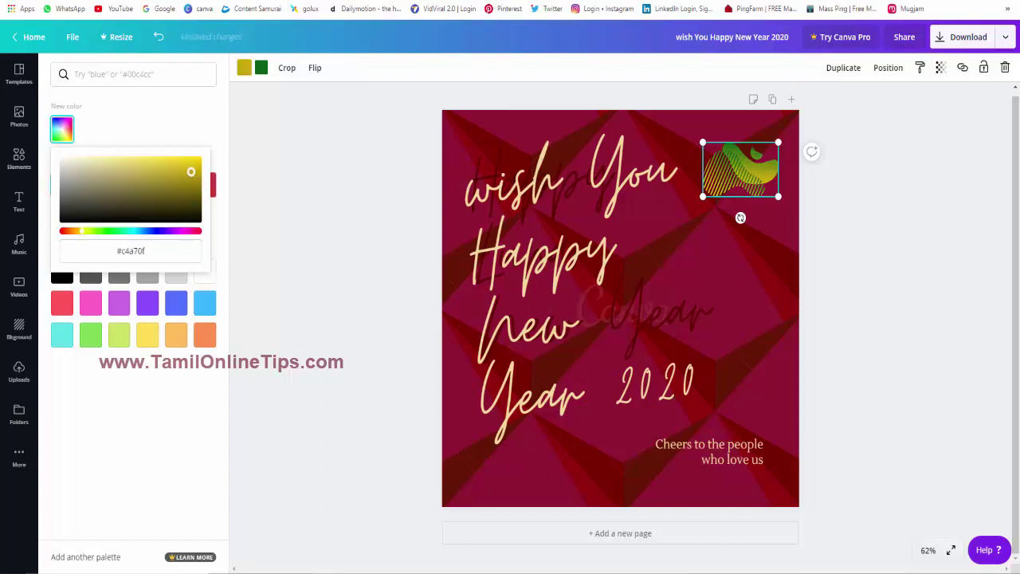
click(314, 174)
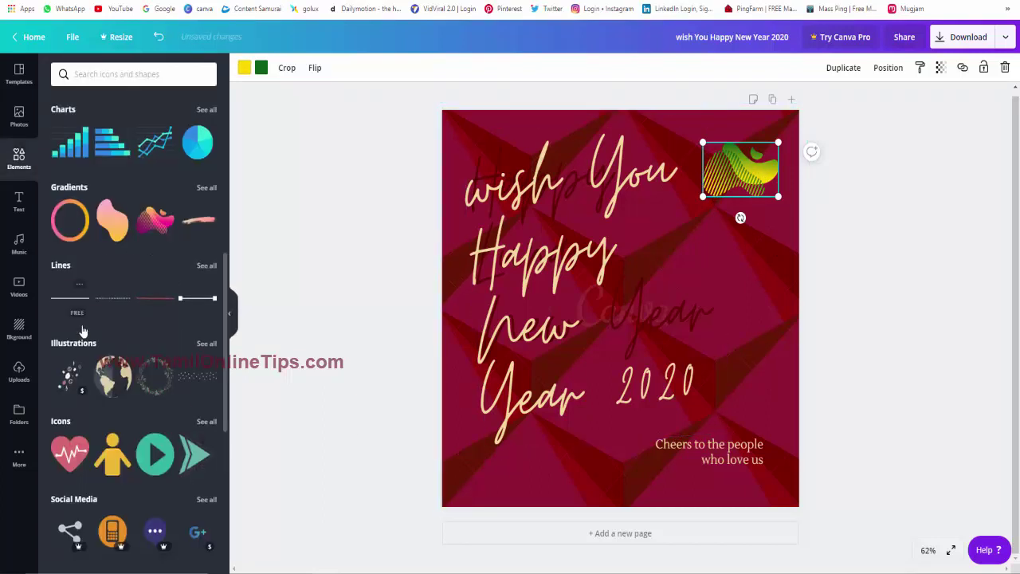
Search elements for 'new year' and place a shrunk confetti graphic at the upper right
scroll(82, 330, down, 10)
click(110, 74)
text(2020)
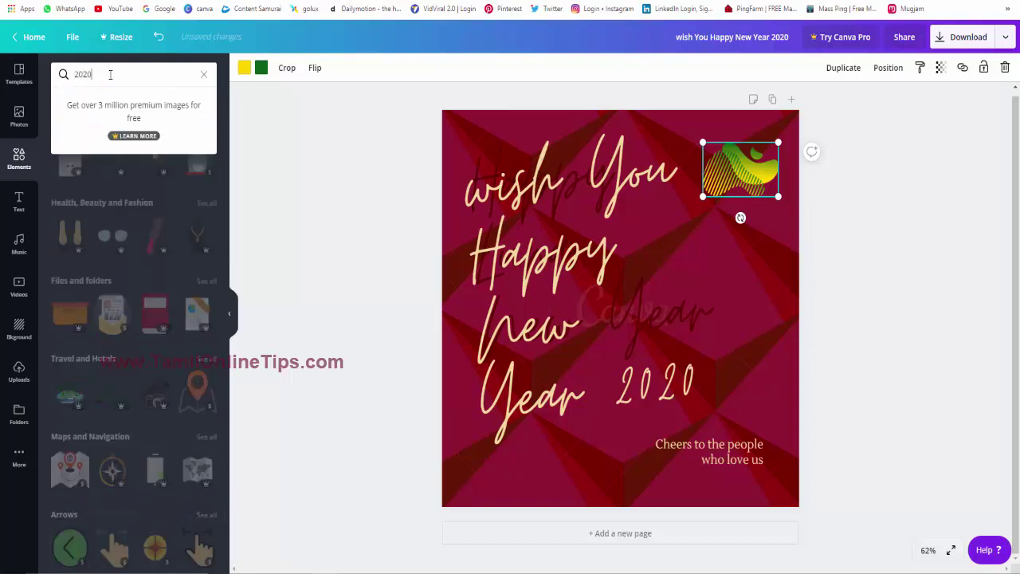
key(Return)
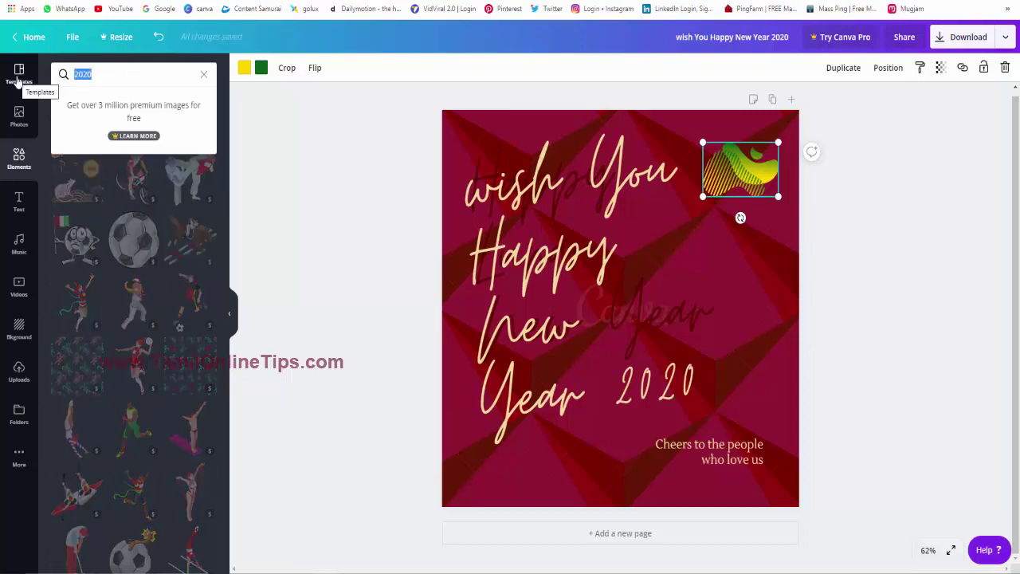
text(new yea)
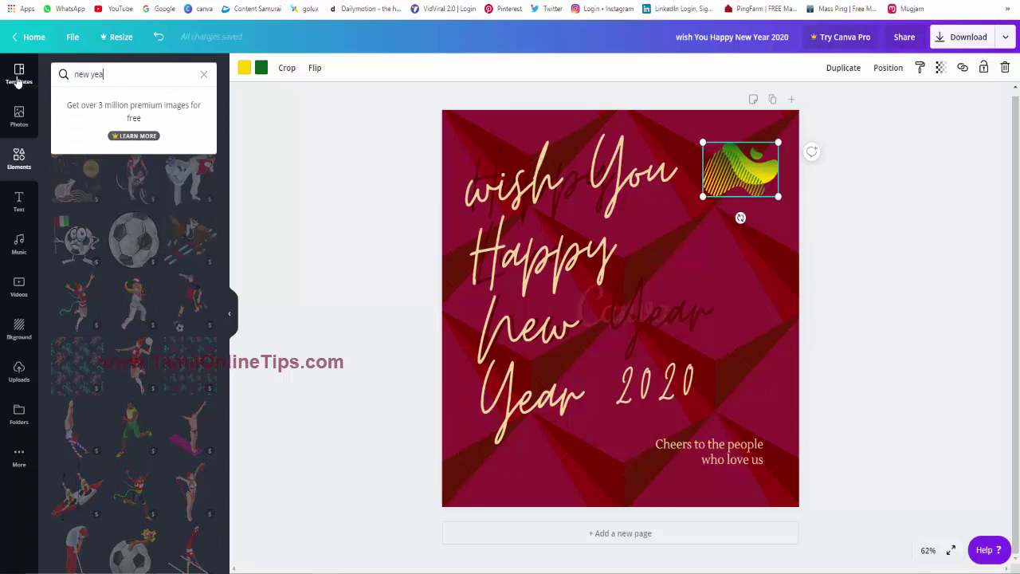
text(r)
key(Return)
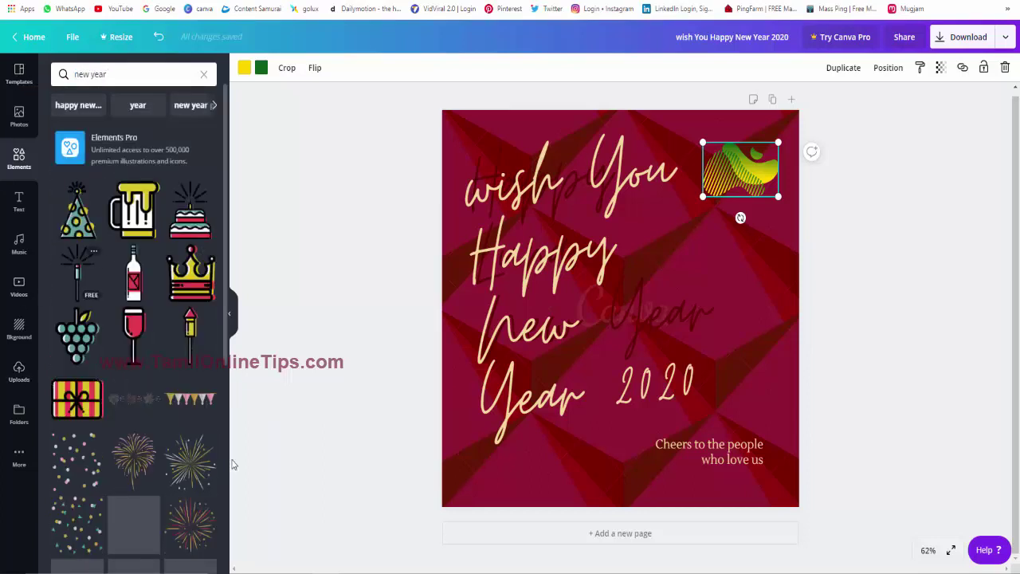
scroll(151, 334, down, 3)
scroll(150, 317, down, 2)
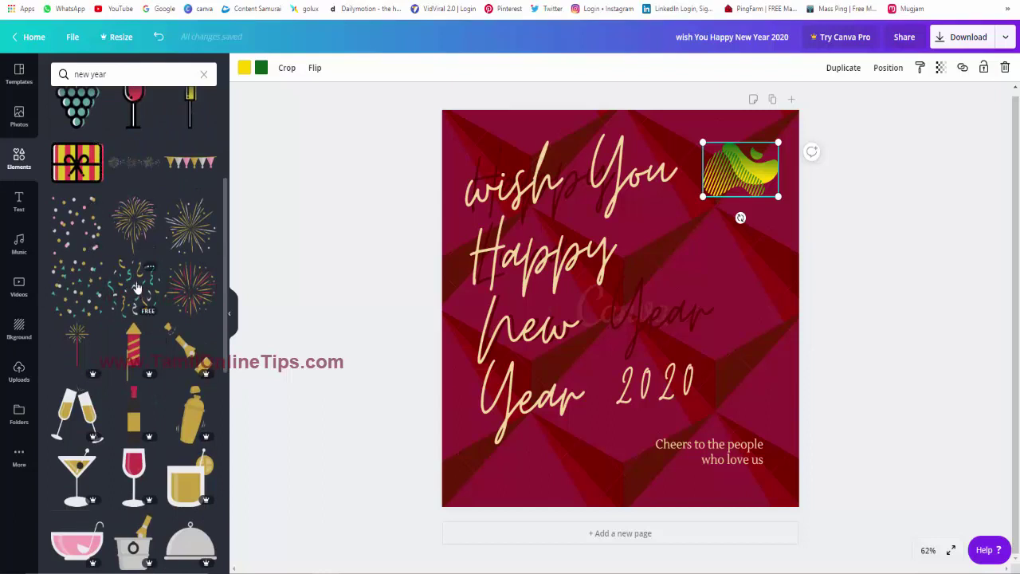
click(134, 287)
drag(548, 228, 598, 280)
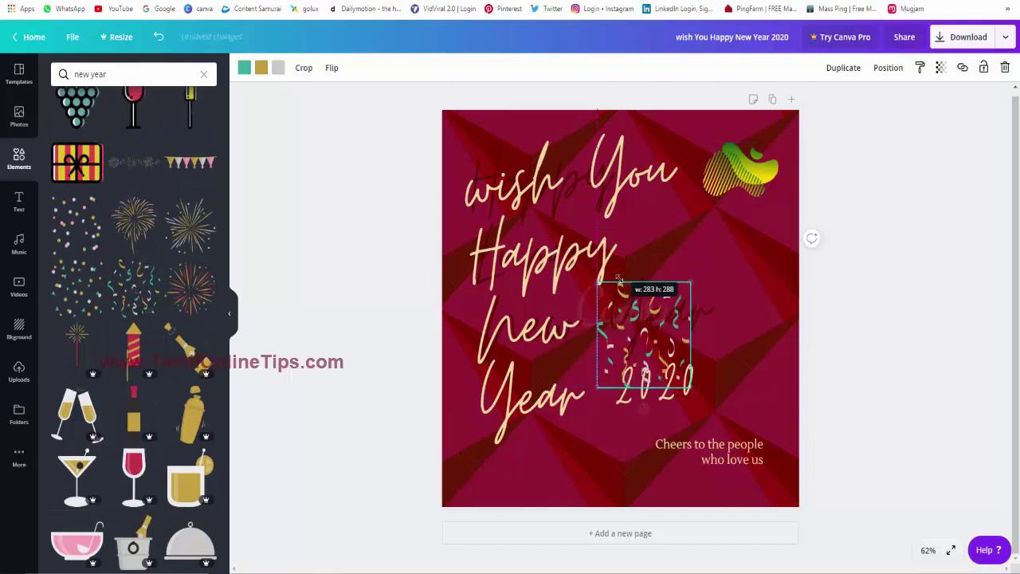
drag(644, 331, 740, 279)
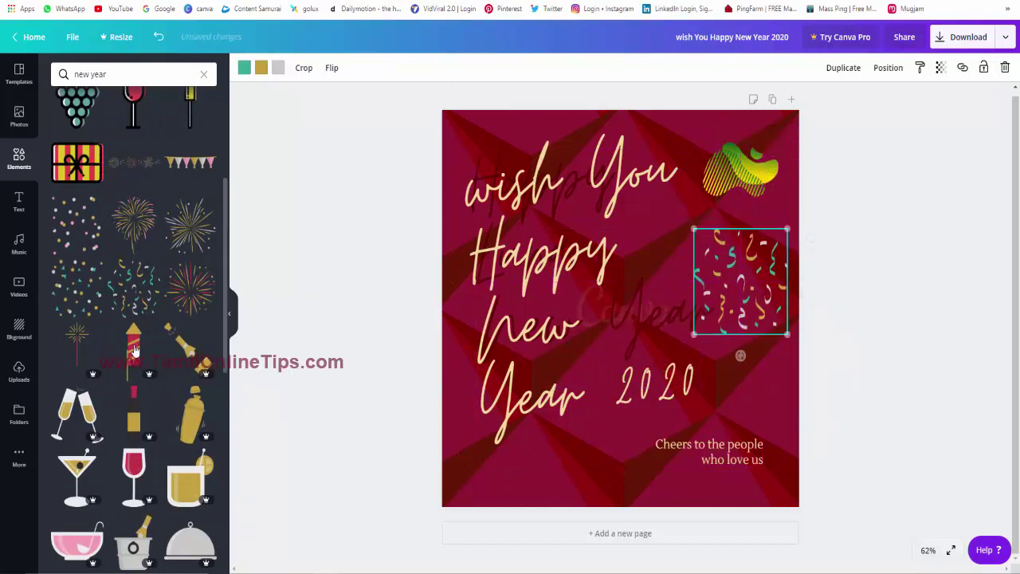
Add a gold firework burst, shrink it, and centre it near the page bottom
scroll(120, 319, down, 4)
scroll(82, 293, up, 6)
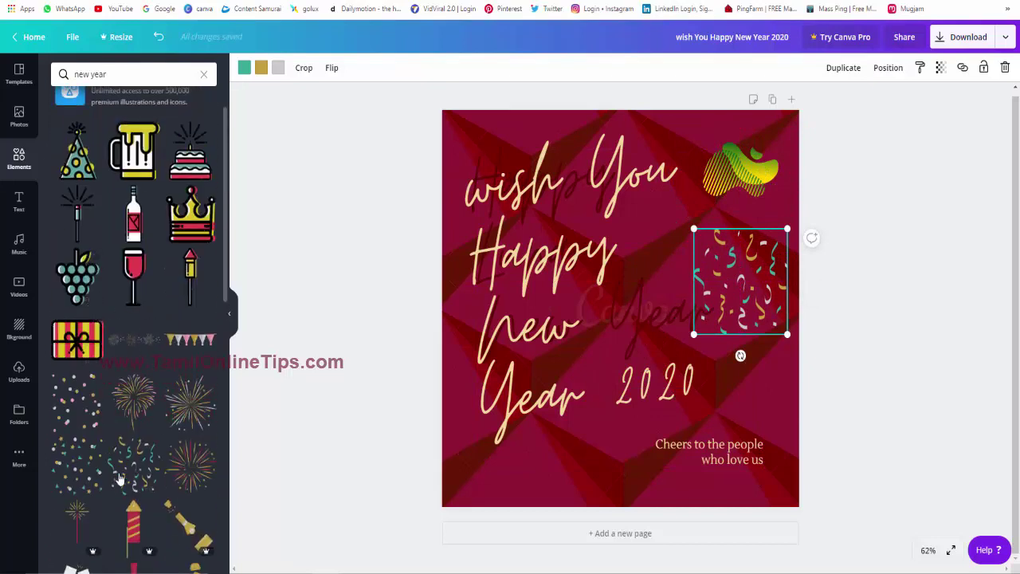
click(198, 414)
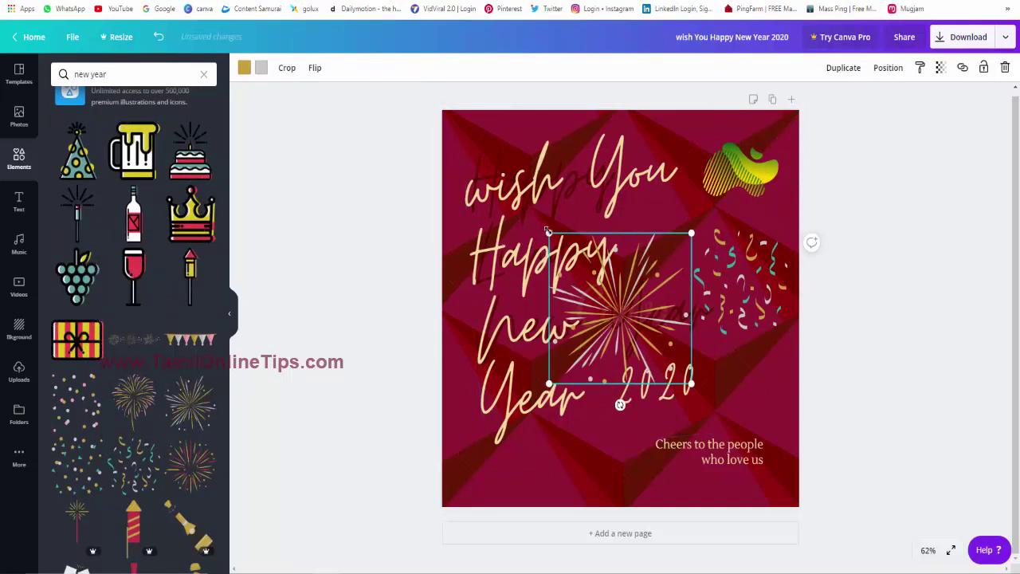
drag(549, 231, 598, 284)
mouse_move(633, 339)
mouse_down()
mouse_move(738, 403)
mouse_move(588, 462)
mouse_up()
click(572, 511)
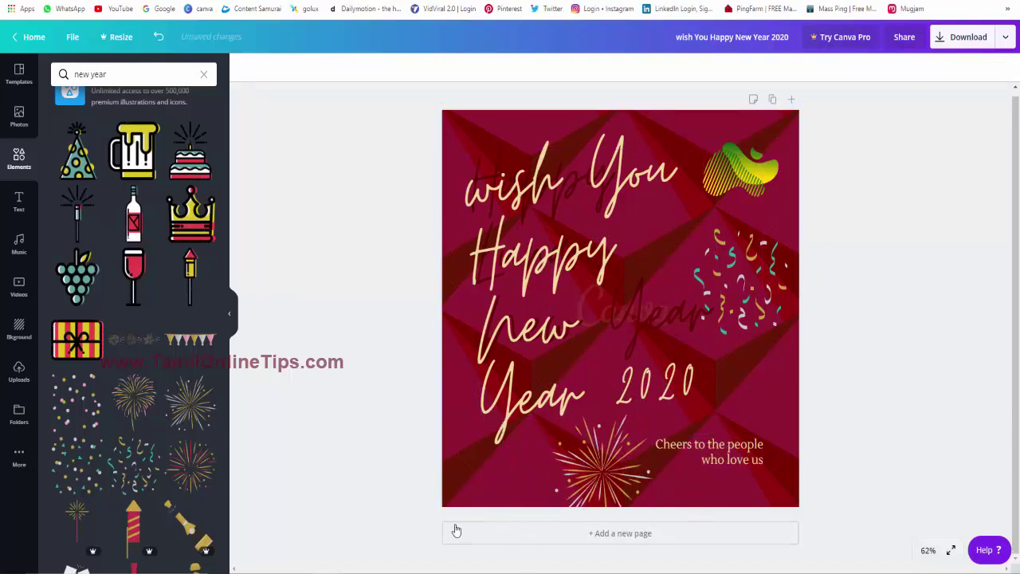
Search videos for 'new year' and add a shrunk sparkler clip at the bottom-left
mouse_move(134, 399)
click(19, 288)
click(96, 74)
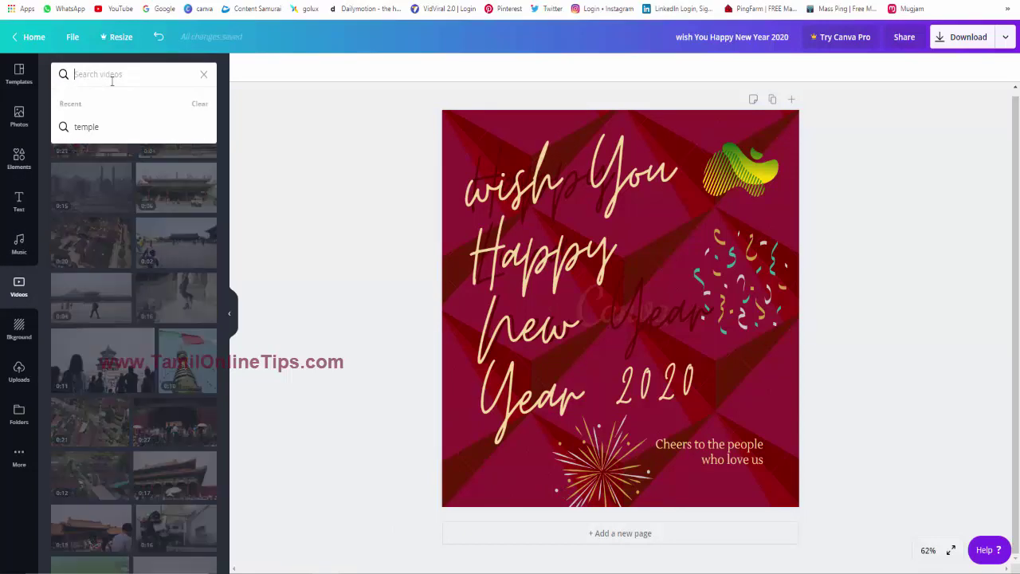
text(new year)
key(Return)
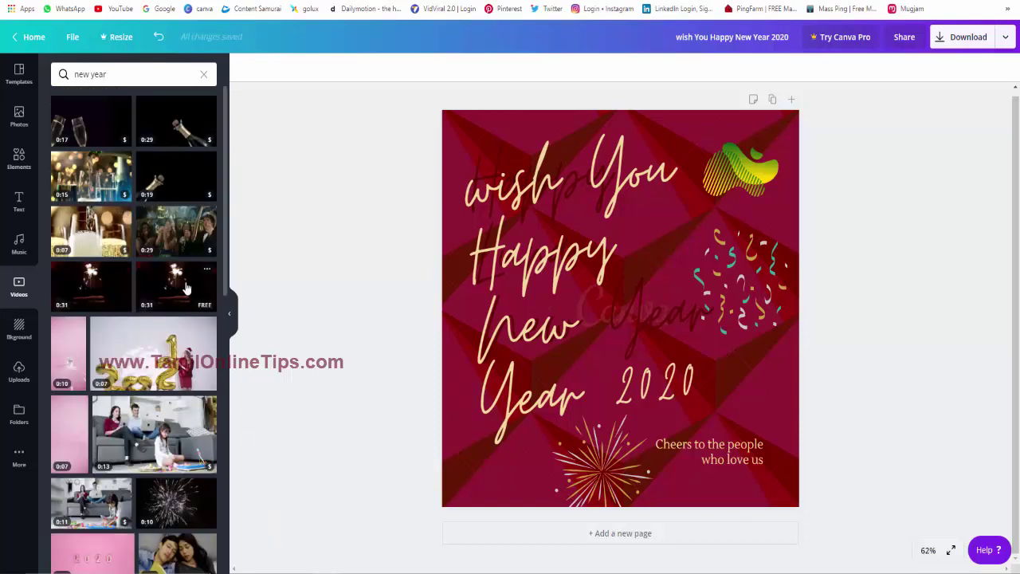
click(184, 287)
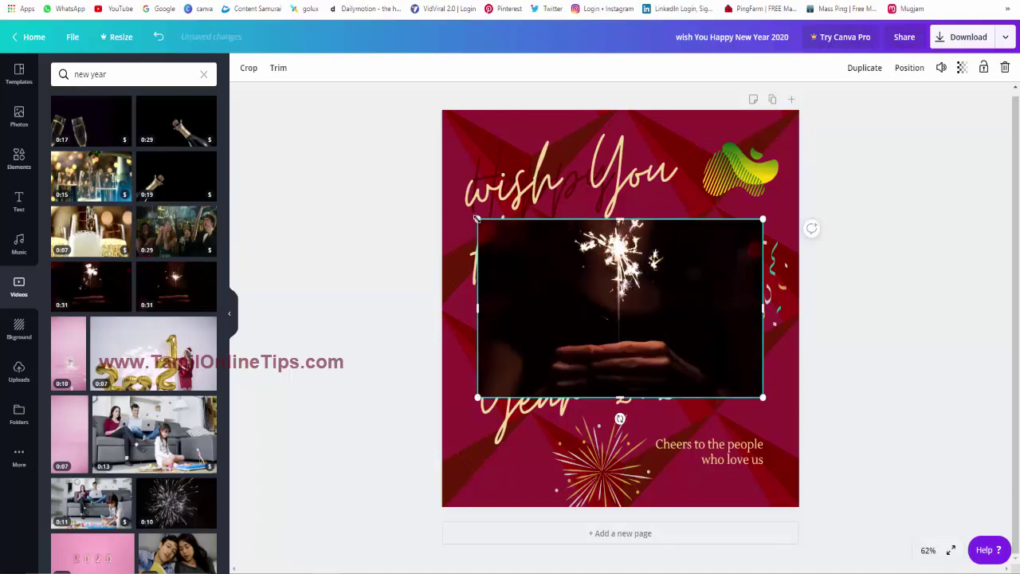
drag(596, 286, 630, 316)
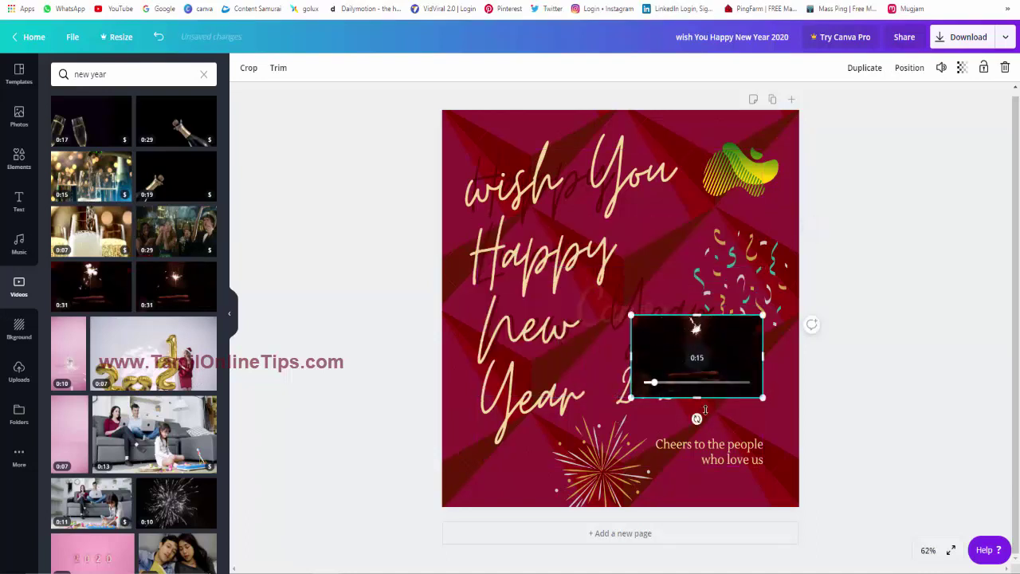
drag(738, 365, 553, 482)
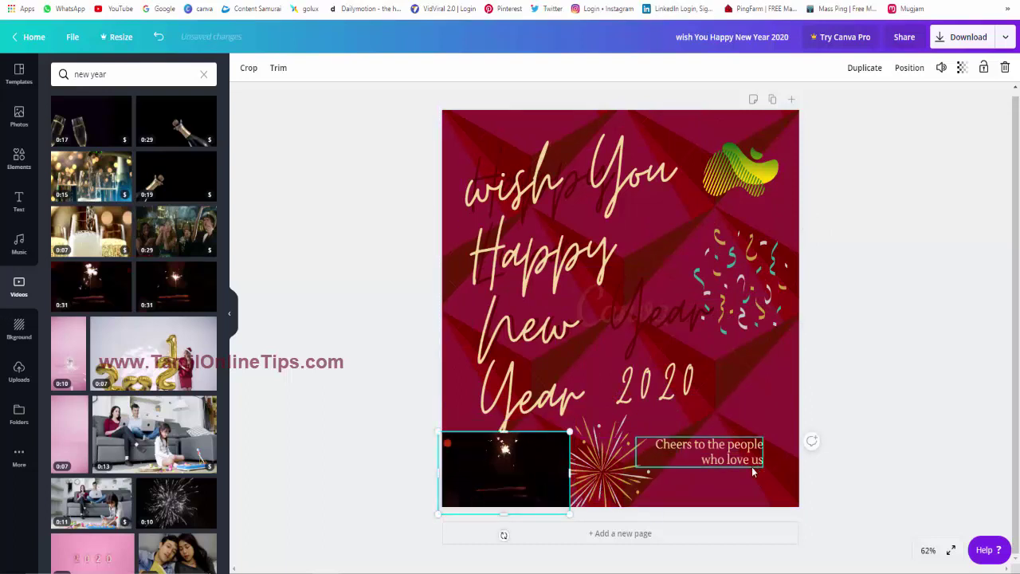
Move the fireworks graphic up beside 2020 and the sparkler beside the Cheers text
click(619, 470)
drag(619, 470, 766, 389)
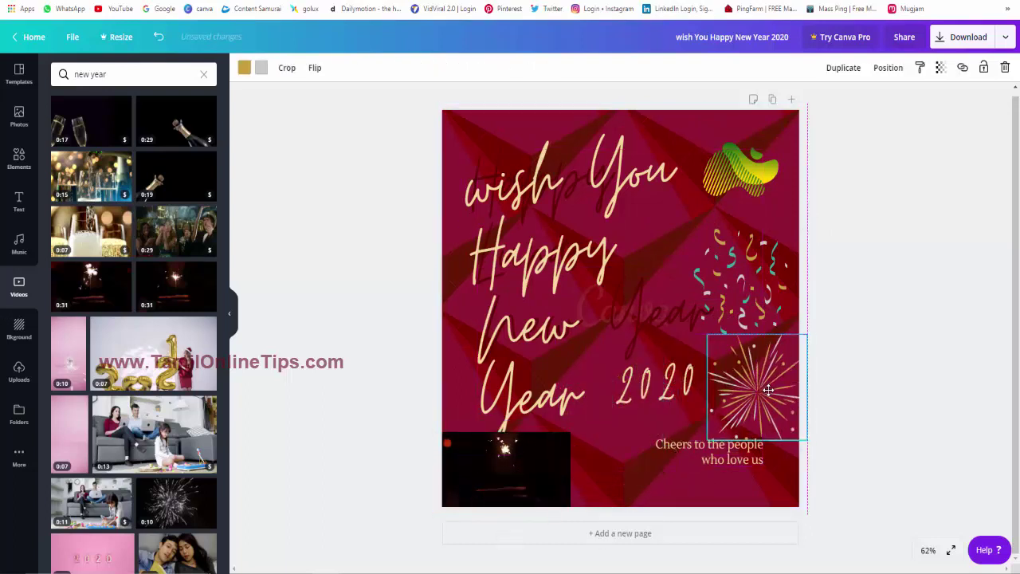
click(932, 408)
drag(527, 479, 608, 460)
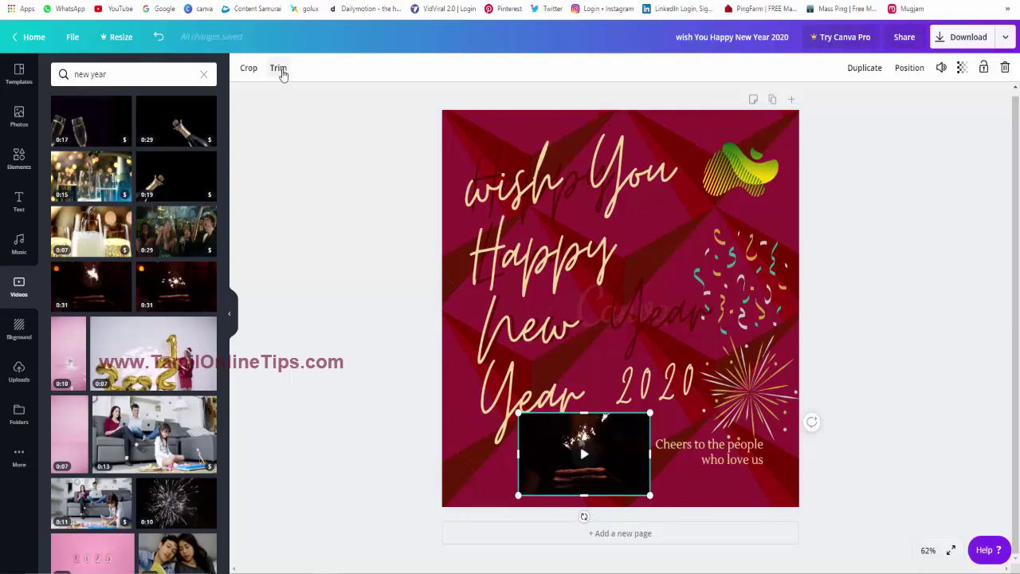
Crop the sparkler video tight around the sparkler and enlarge it along the card's bottom edge
click(278, 68)
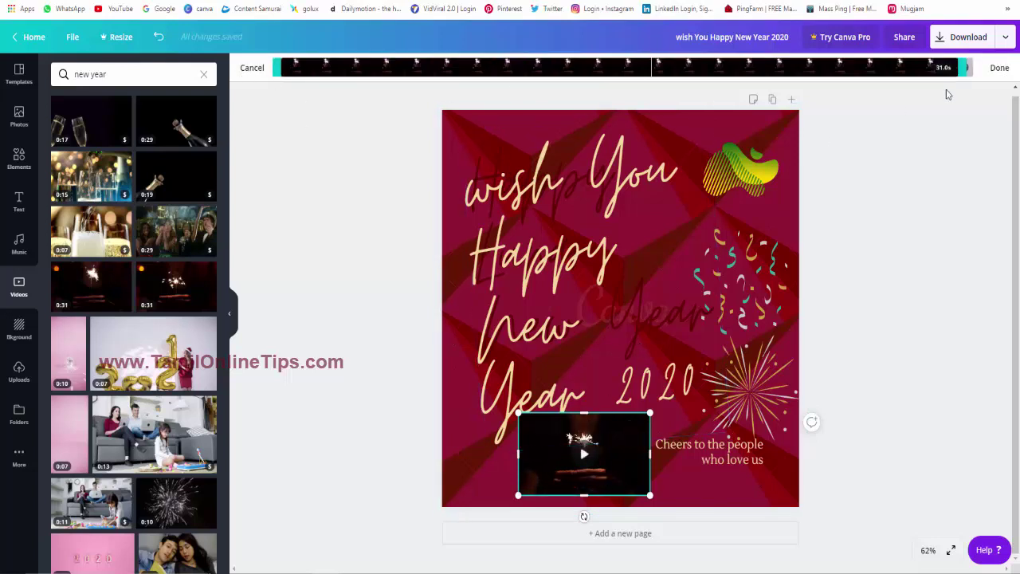
click(1001, 68)
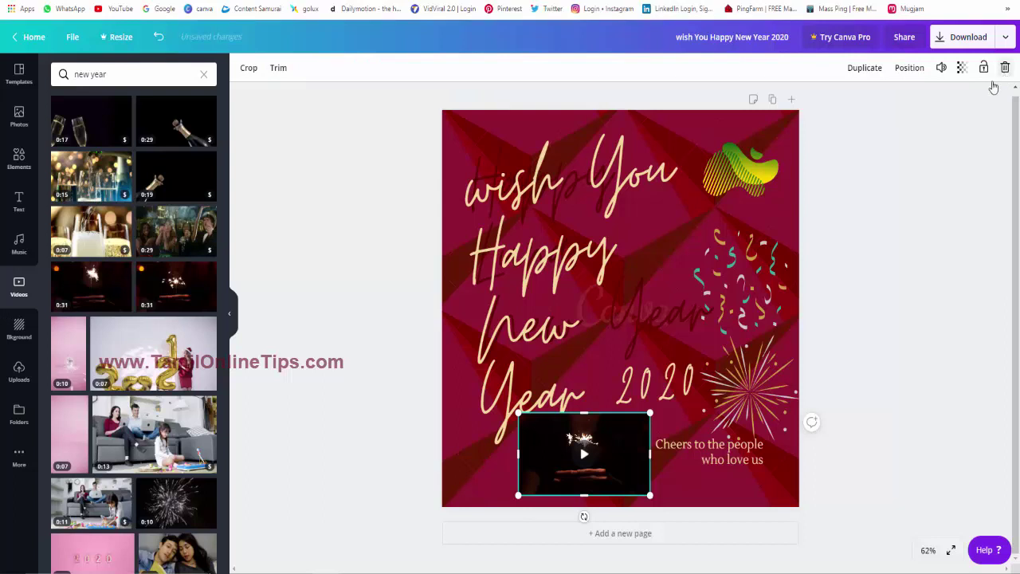
click(247, 69)
drag(518, 414, 561, 423)
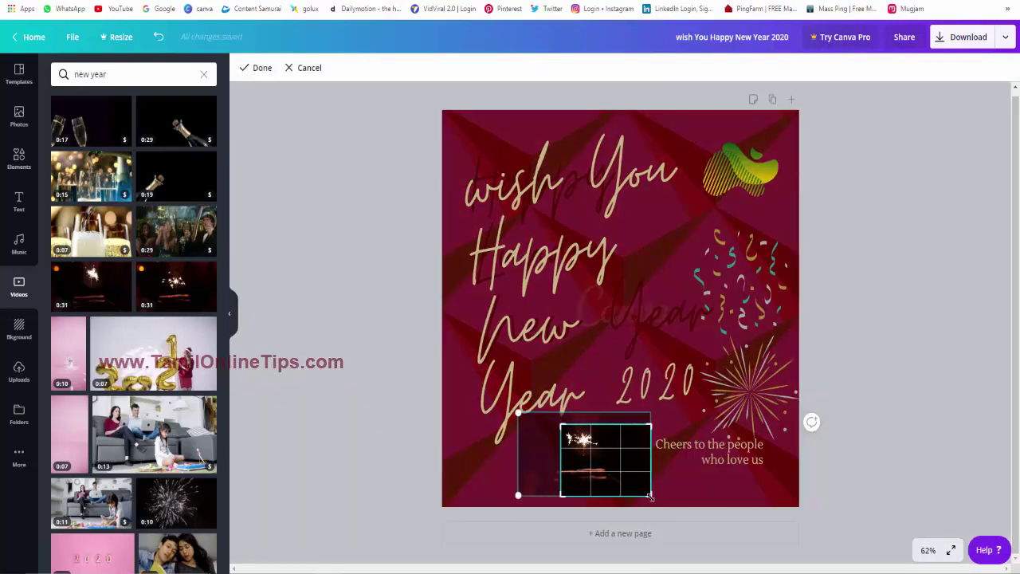
drag(650, 496, 607, 465)
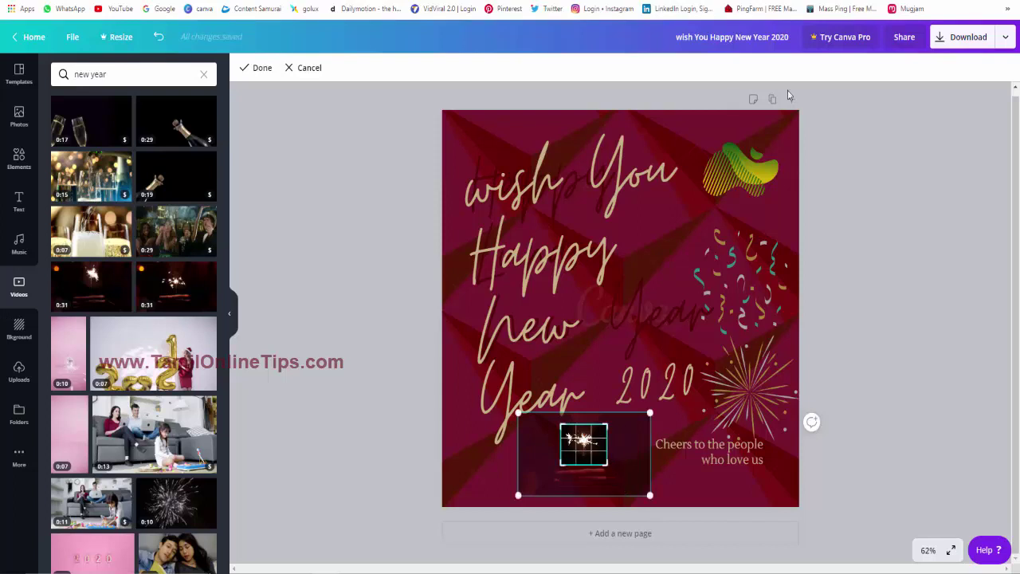
key(Return)
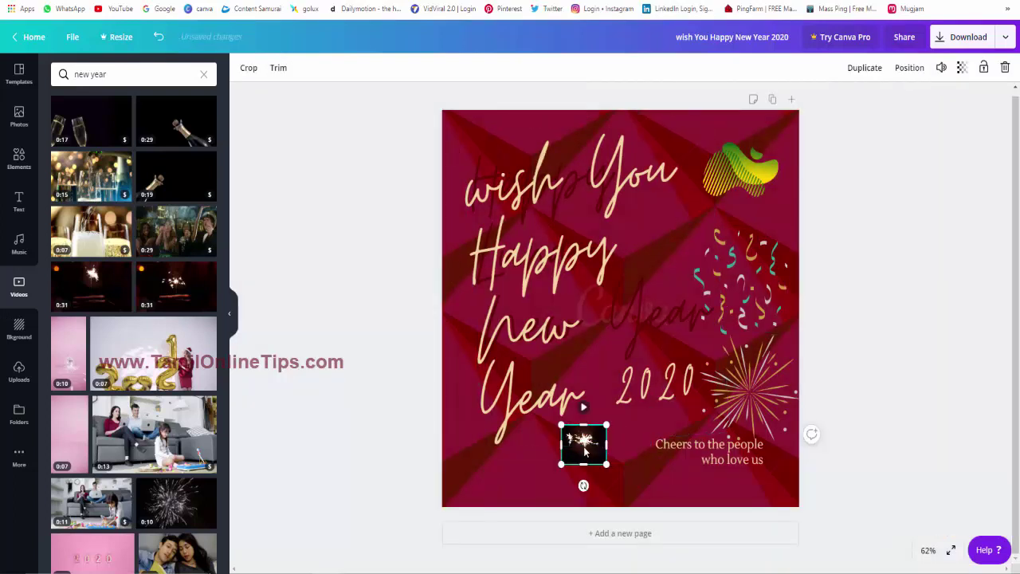
drag(607, 465, 700, 545)
Move Cheers to the upper right, the sparkler video lower right, and the headline up-left
key(Escape)
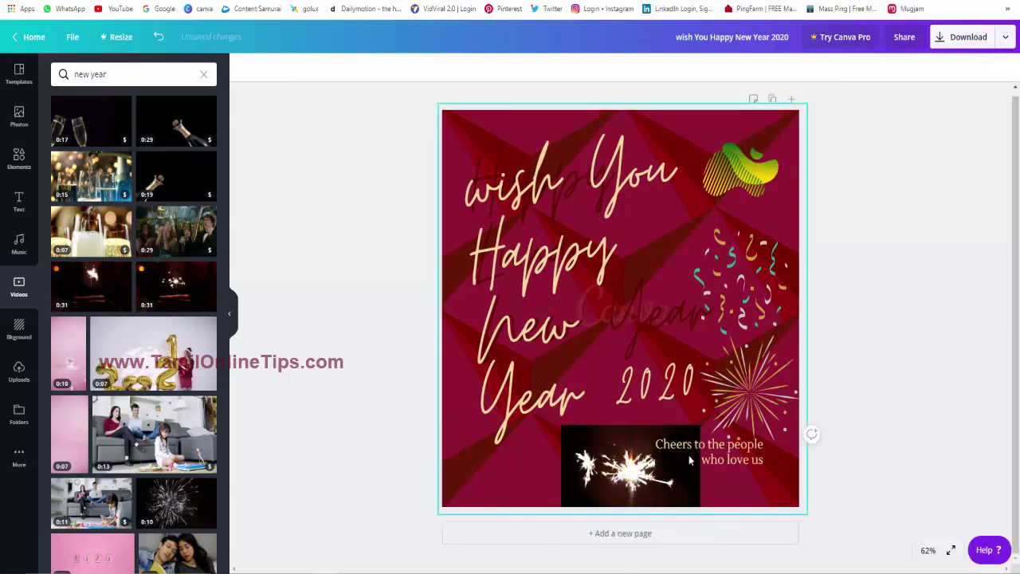
drag(709, 298, 653, 237)
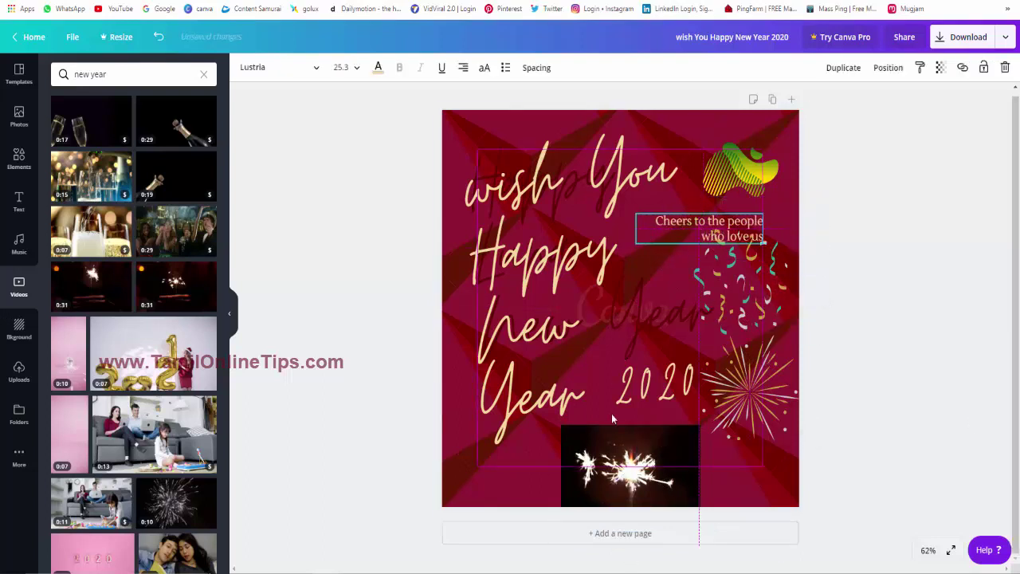
click(630, 435)
drag(646, 462, 717, 425)
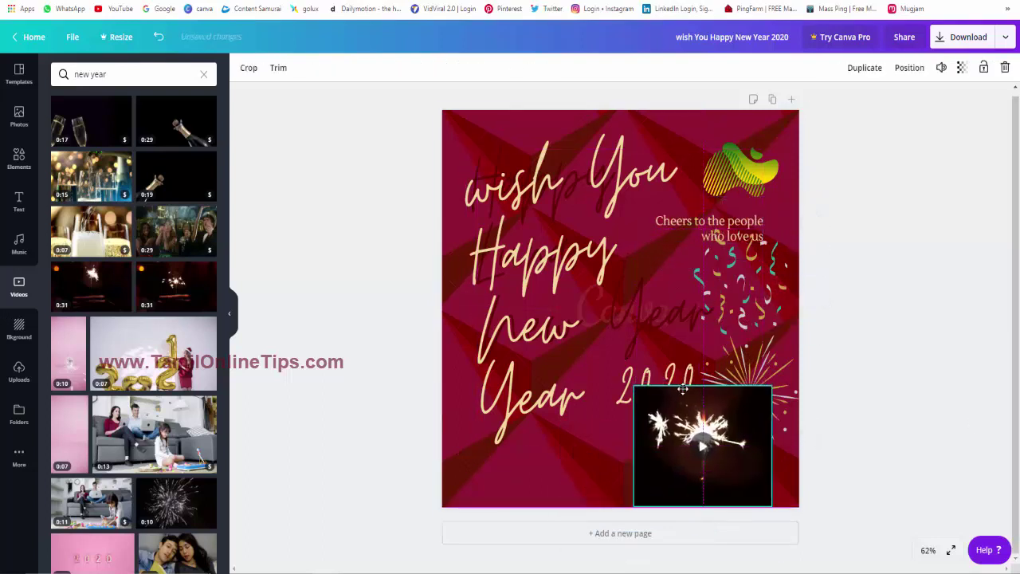
click(958, 360)
drag(566, 374, 547, 349)
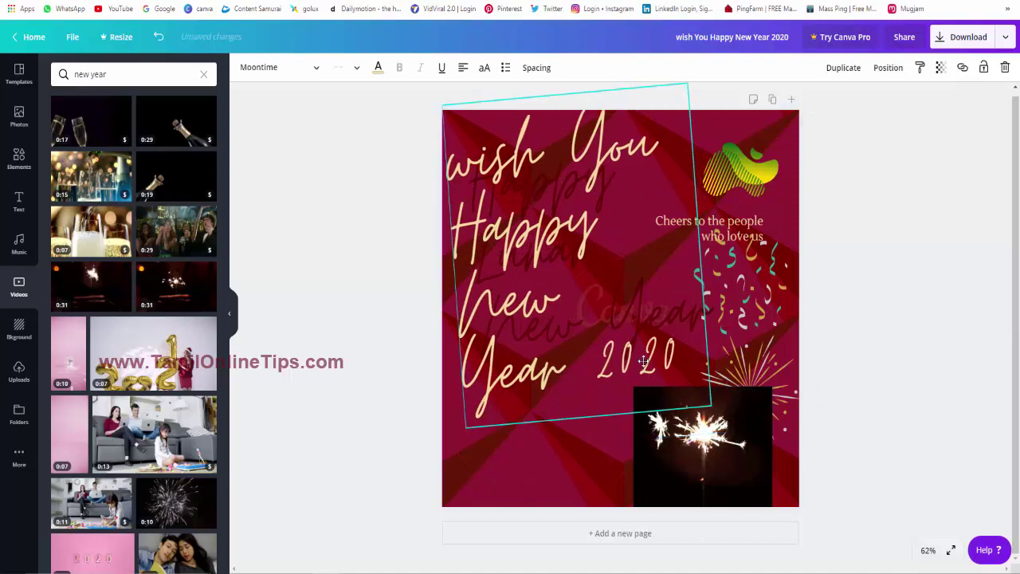
click(812, 120)
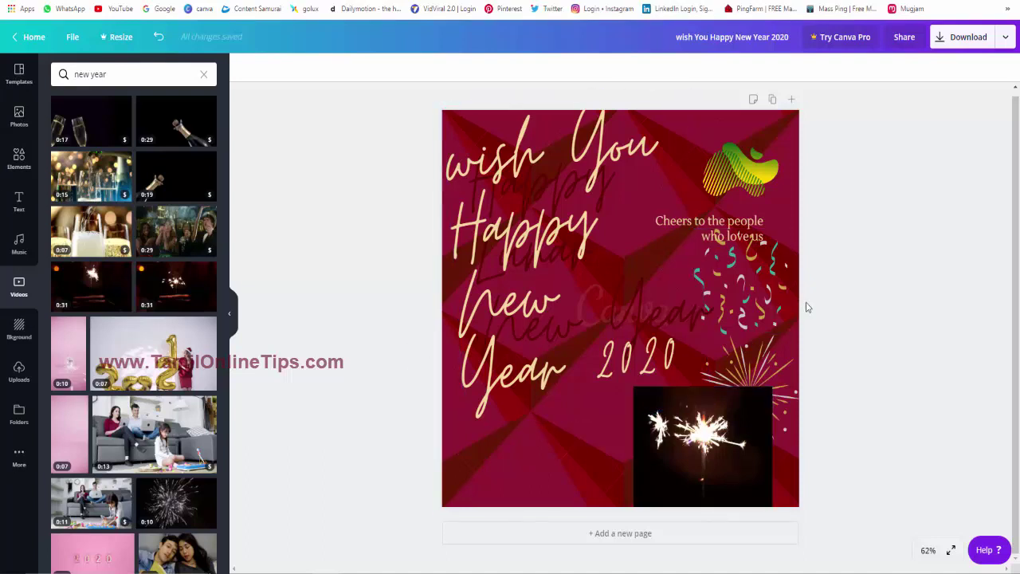
Choose JPG as the download file type, then delete the sparkler video from the card
click(964, 37)
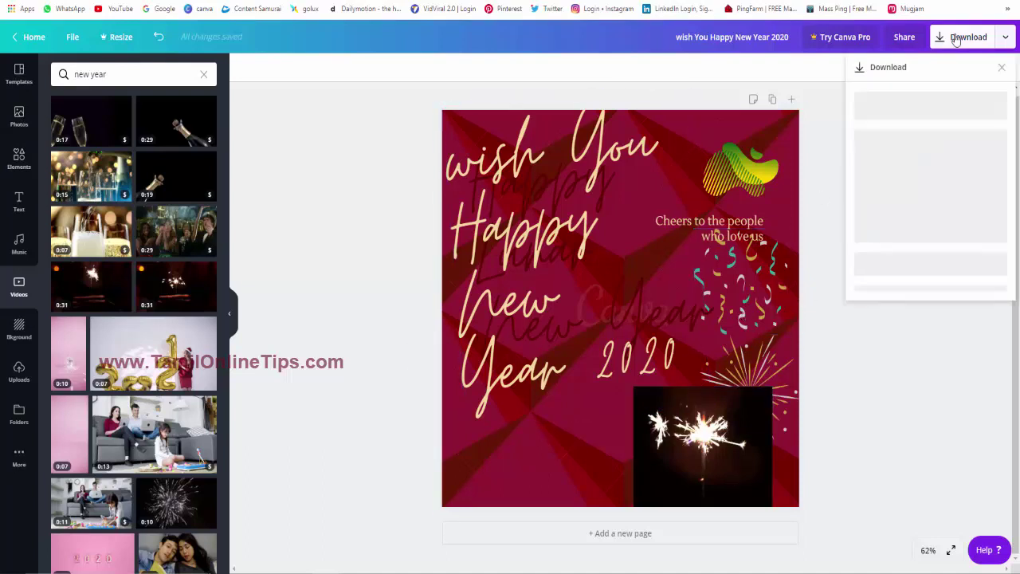
click(731, 37)
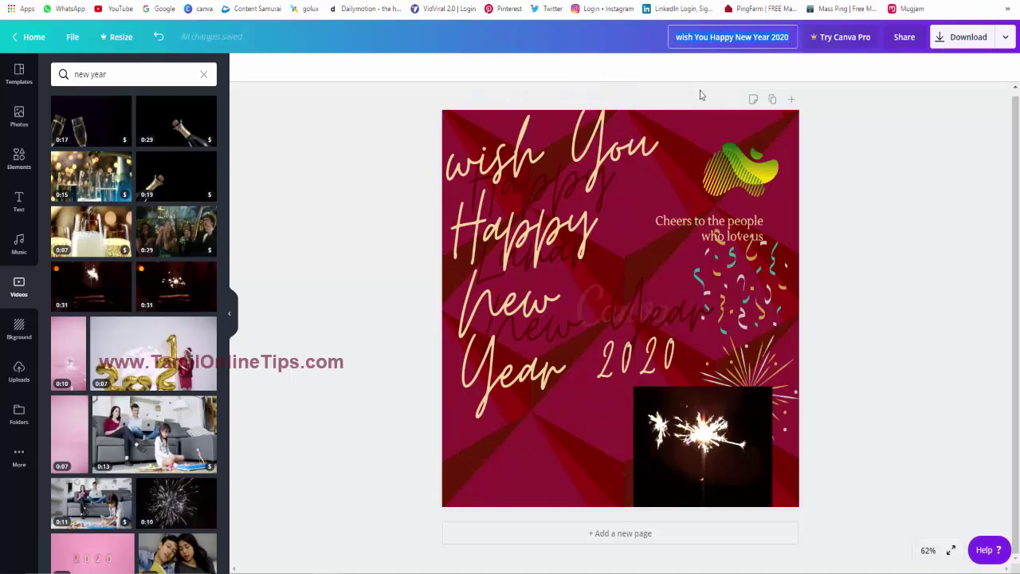
click(952, 36)
click(909, 120)
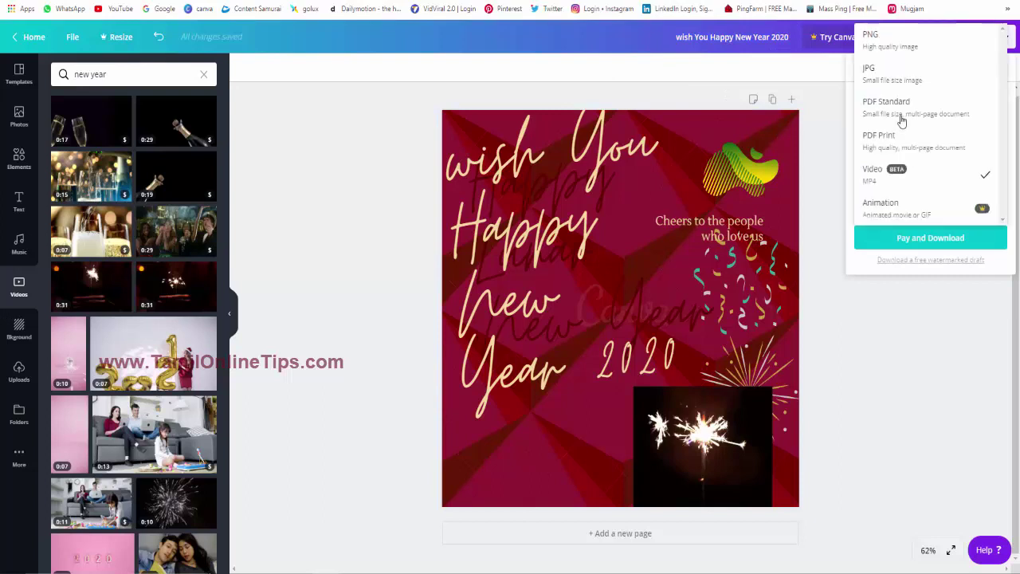
click(881, 80)
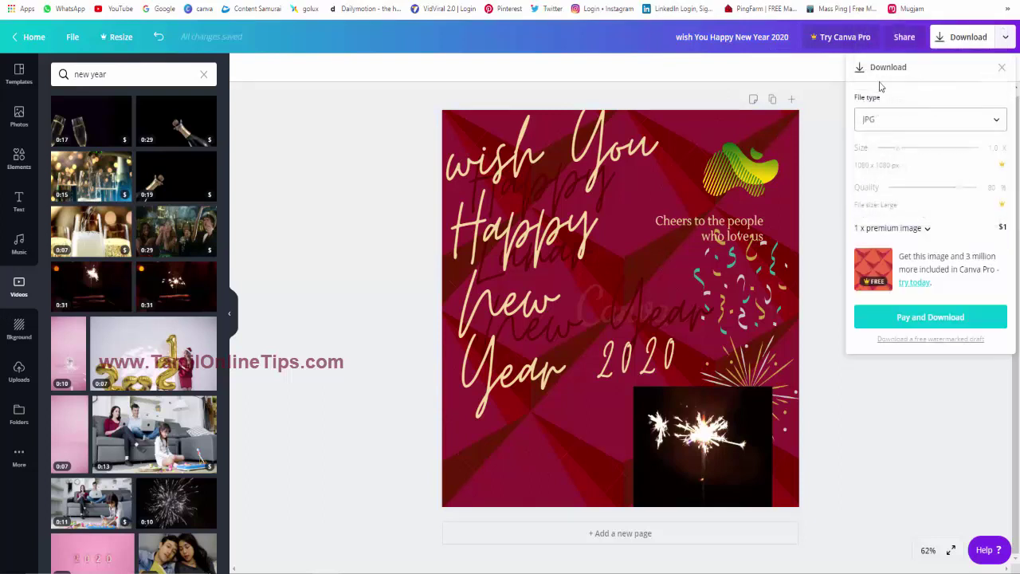
click(884, 119)
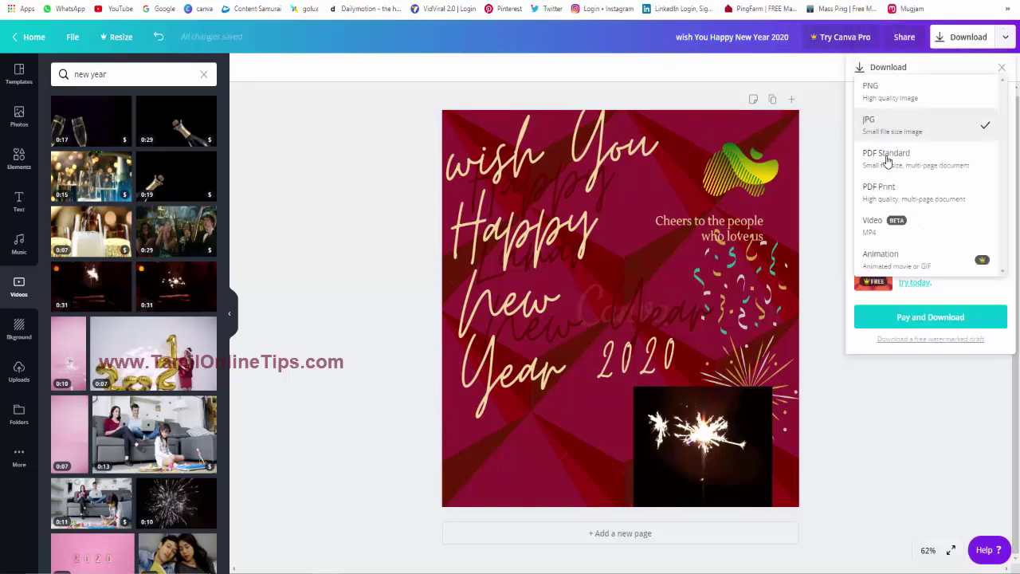
click(891, 443)
click(702, 446)
key(Delete)
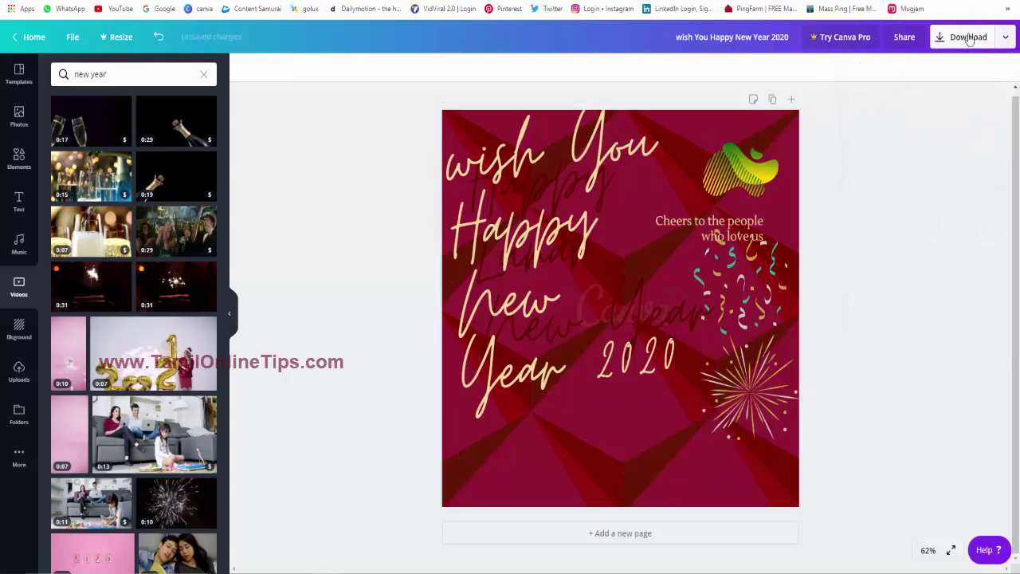
click(969, 37)
click(884, 120)
click(881, 153)
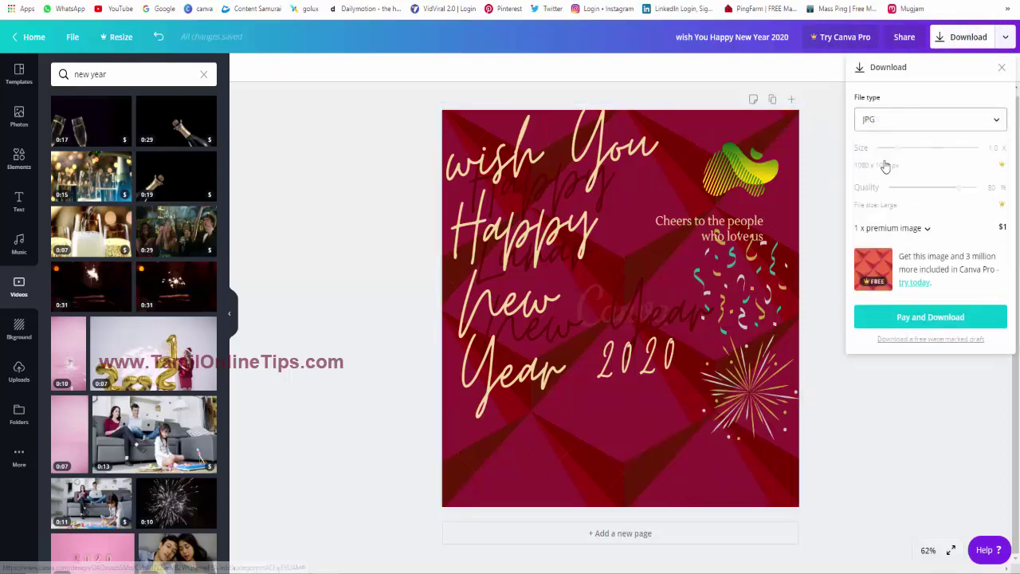
click(901, 119)
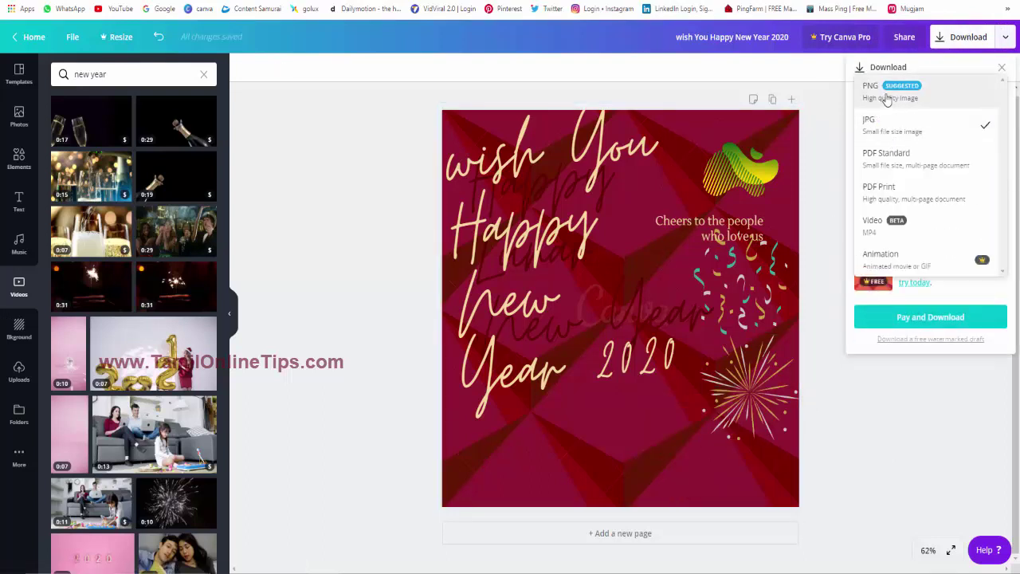
click(884, 190)
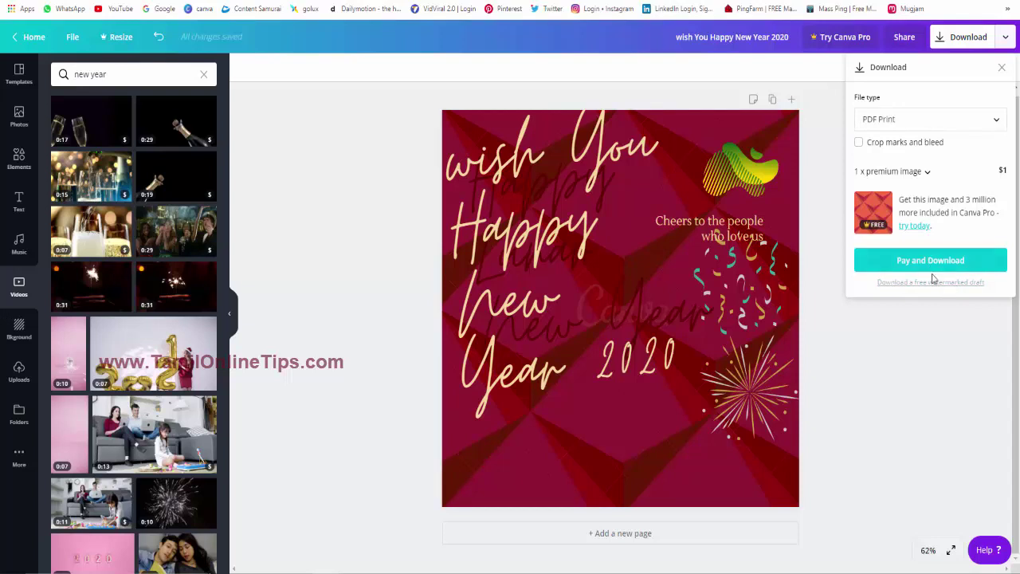
click(927, 173)
click(922, 200)
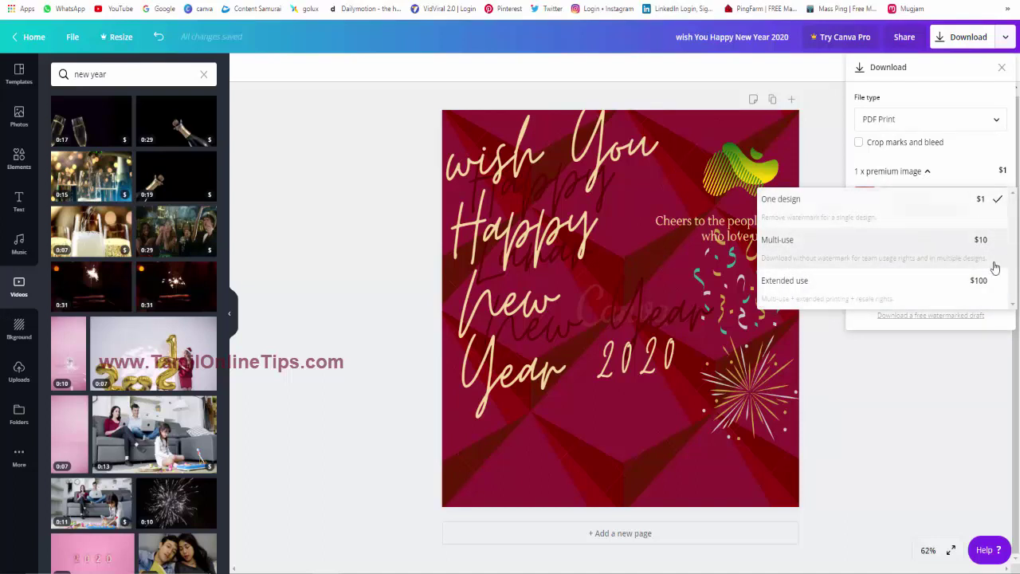
click(927, 313)
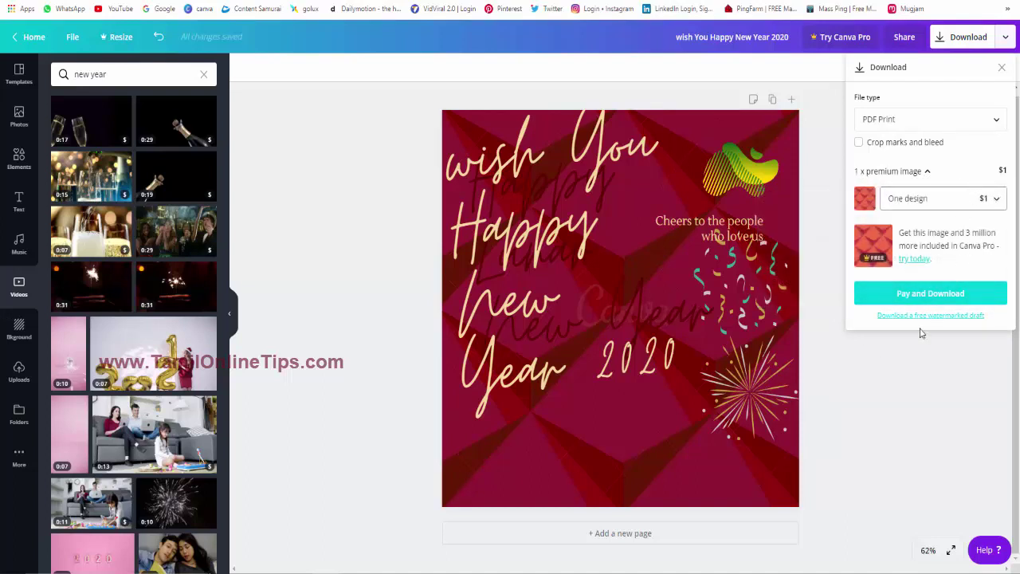
click(943, 371)
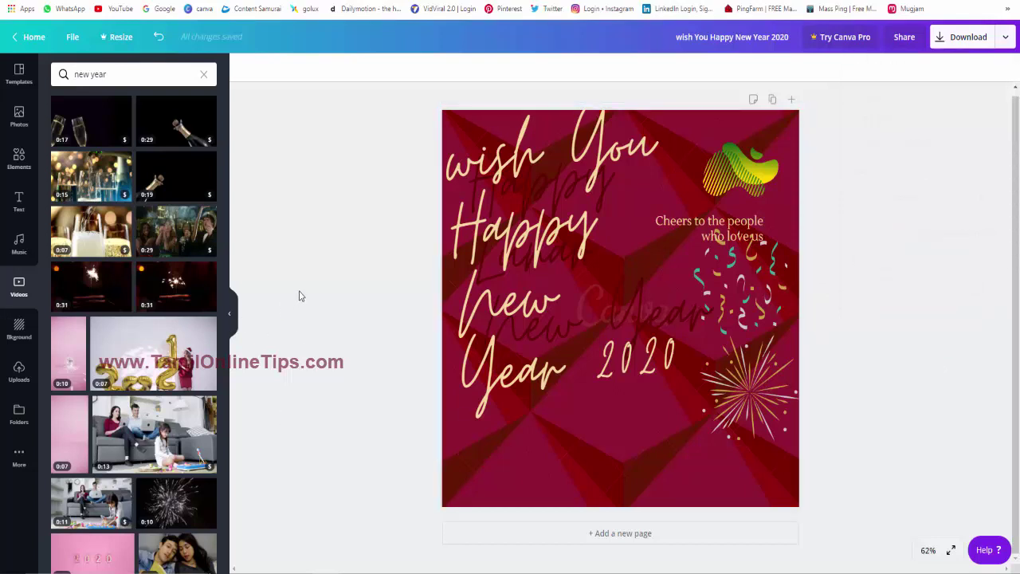